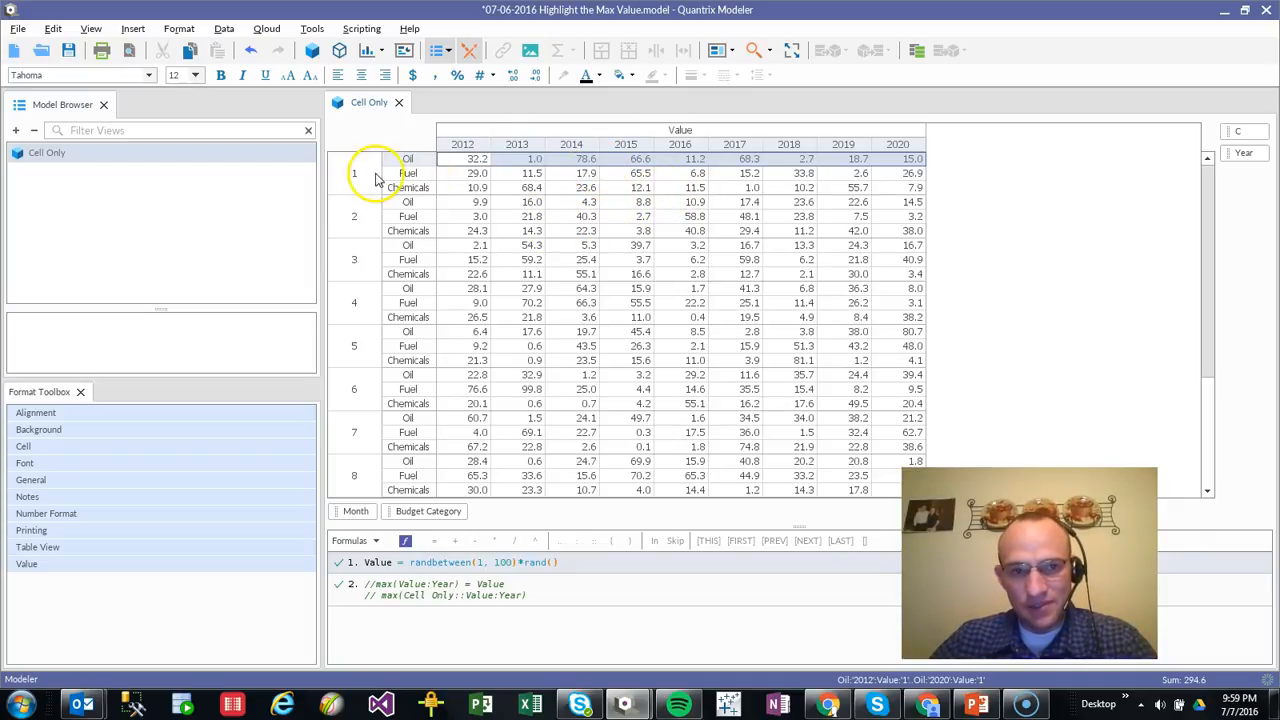
Inspect the largest yearly values in the month 1 Oil and Fuel rows and the month 4 Chemicals row
click(586, 162)
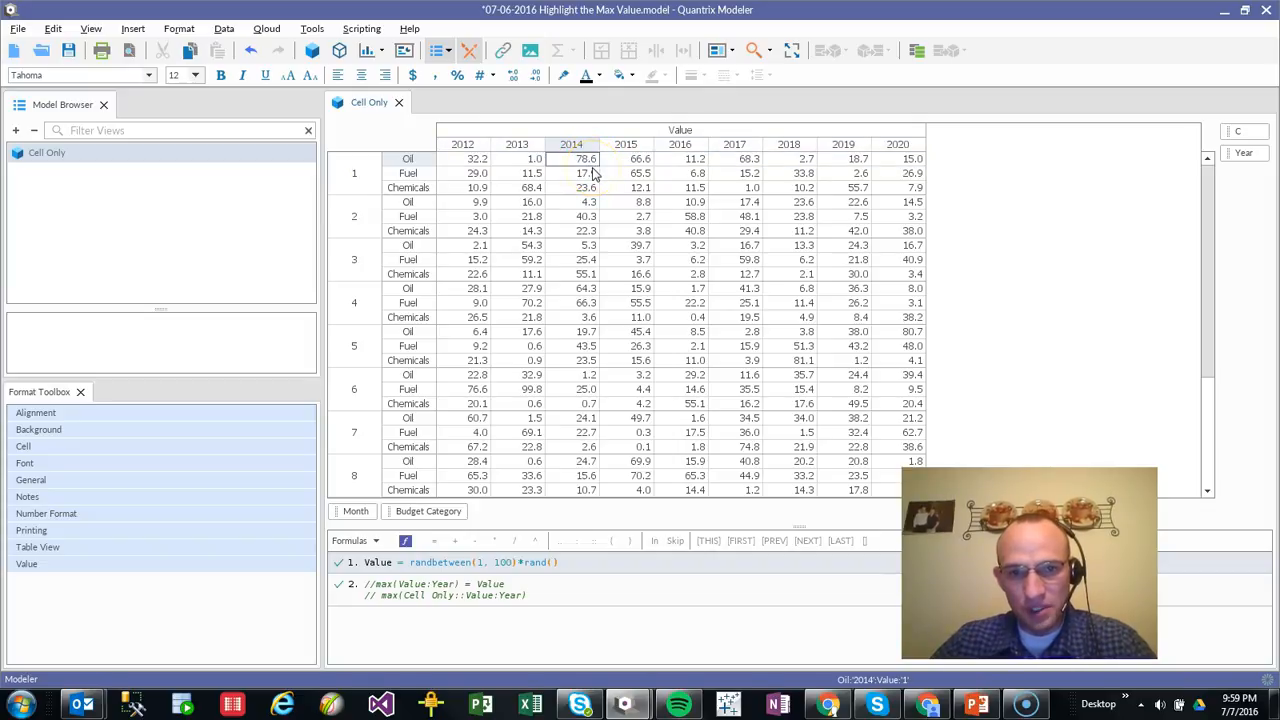
click(410, 173)
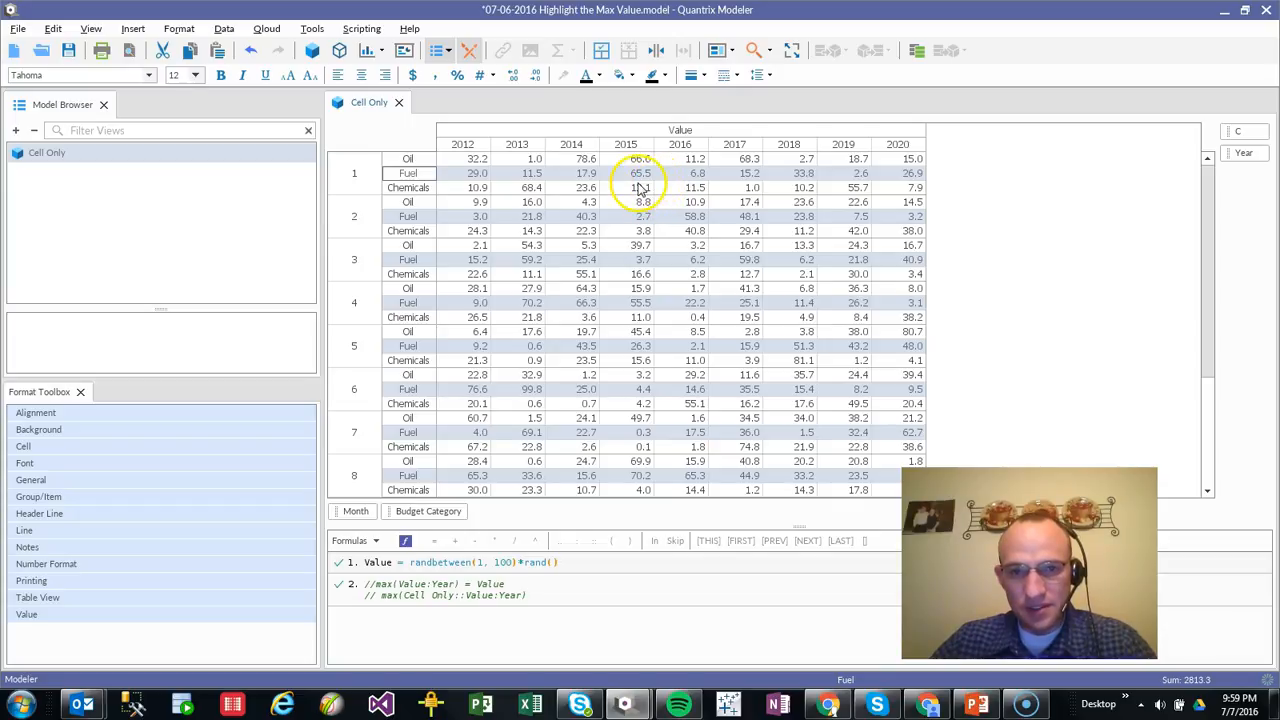
click(638, 176)
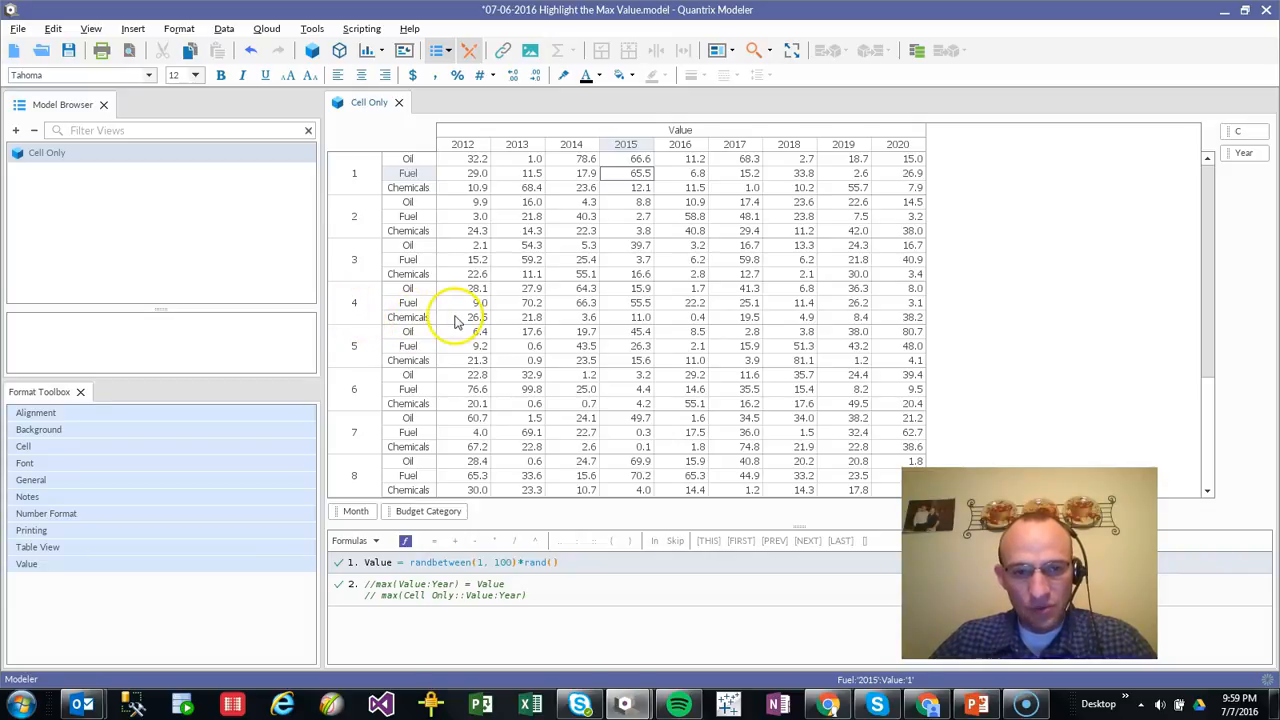
click(410, 317)
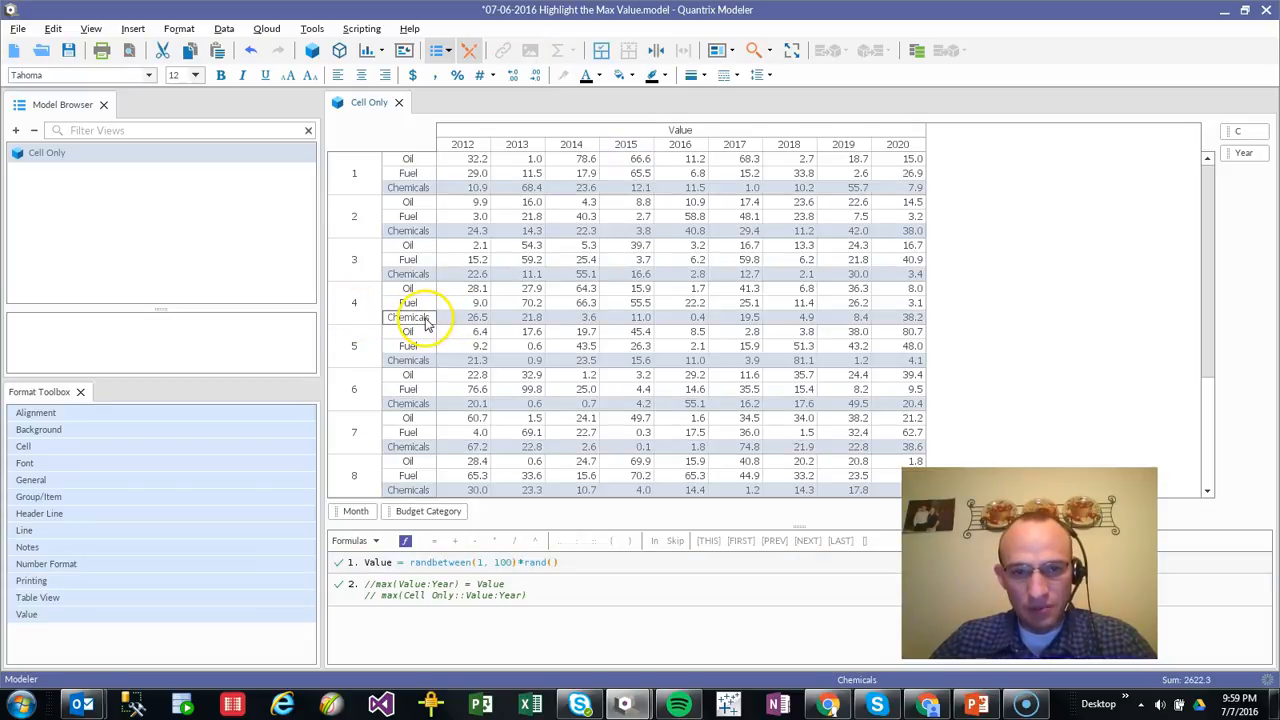
click(904, 319)
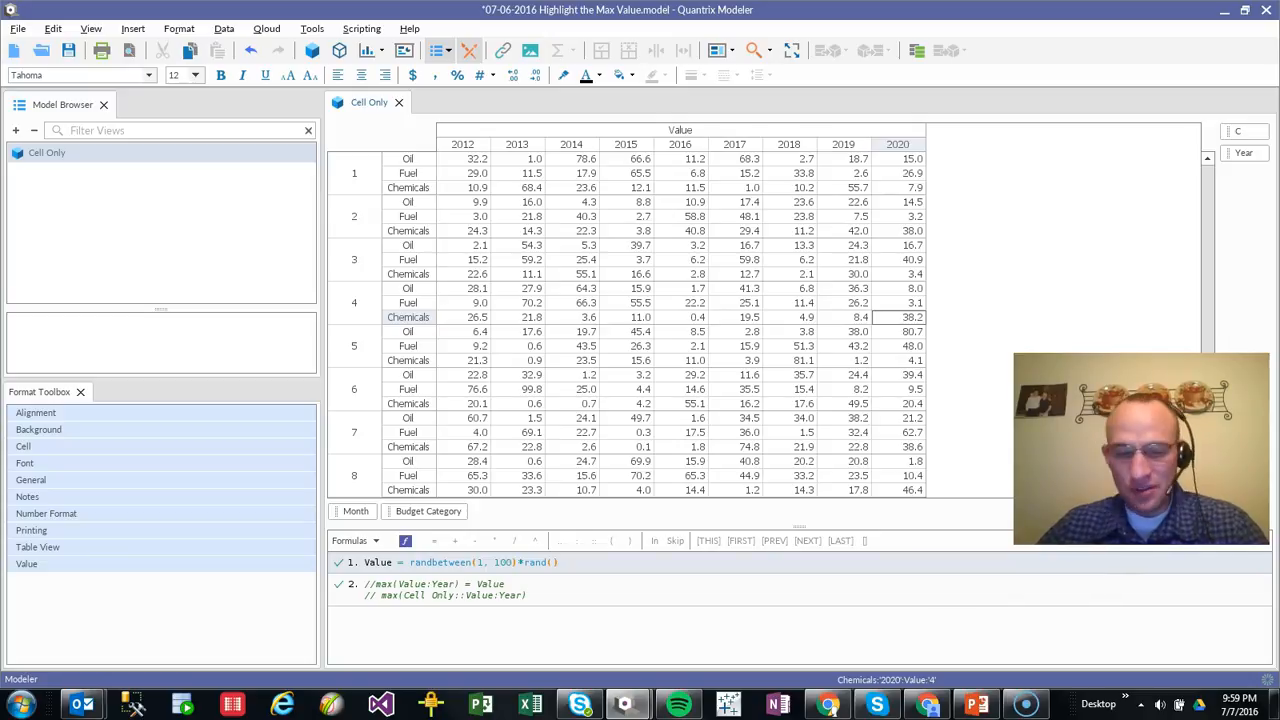
Create a new matrix in the model and name it Helpermatrix
click(55, 155)
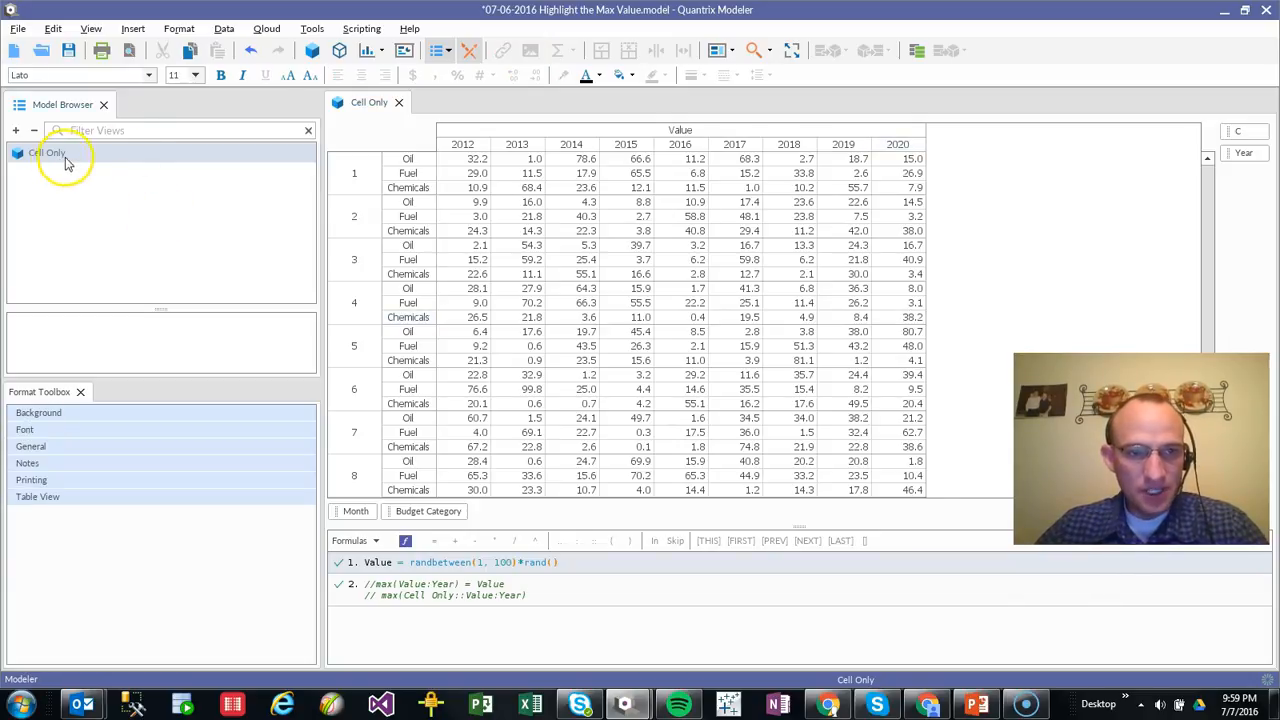
click(311, 50)
double_click(143, 173)
text(Helpermatrix)
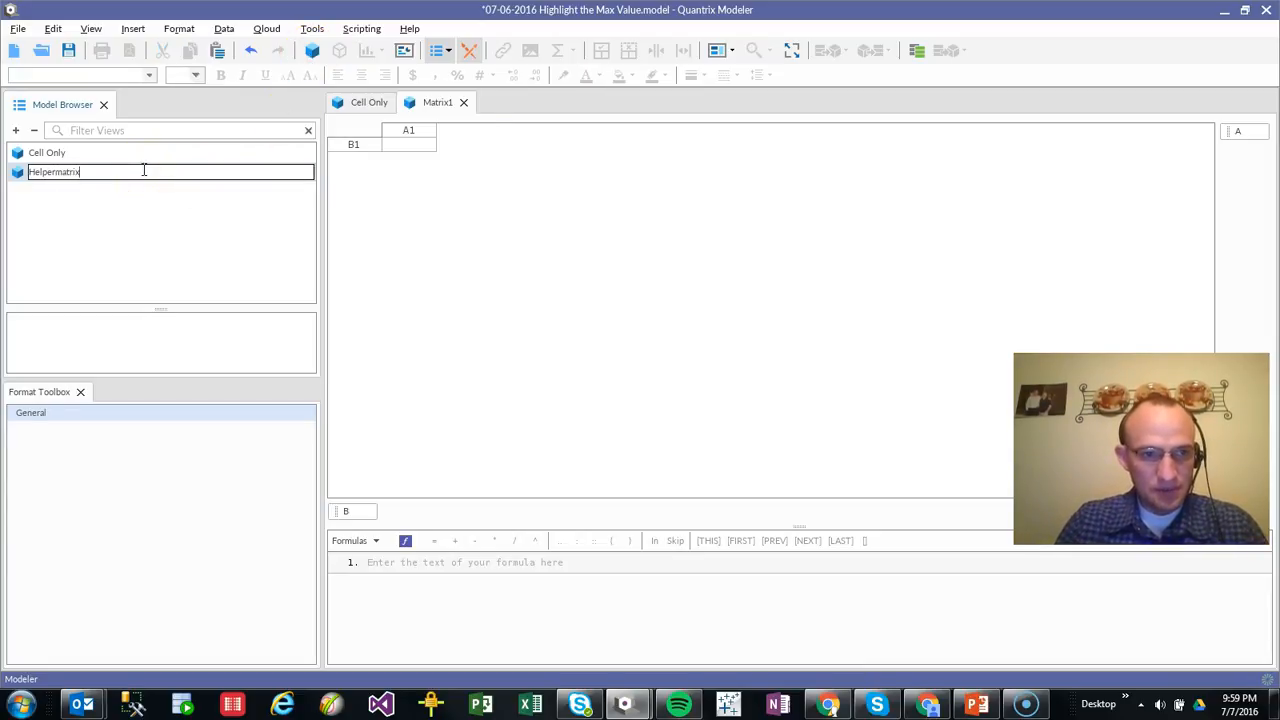
key(Return)
Dock the Helpermatrix view beneath the Cell Only view and enlarge its pane
drag(443, 106, 650, 484)
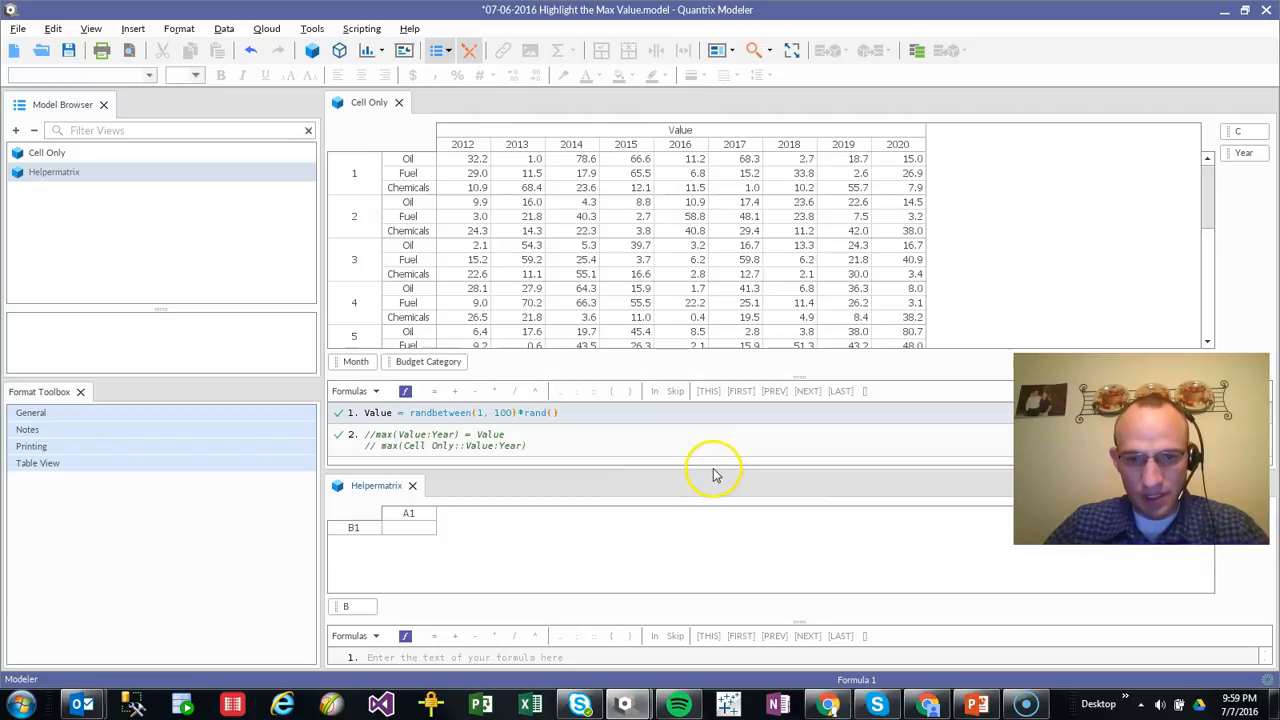
drag(711, 471, 708, 370)
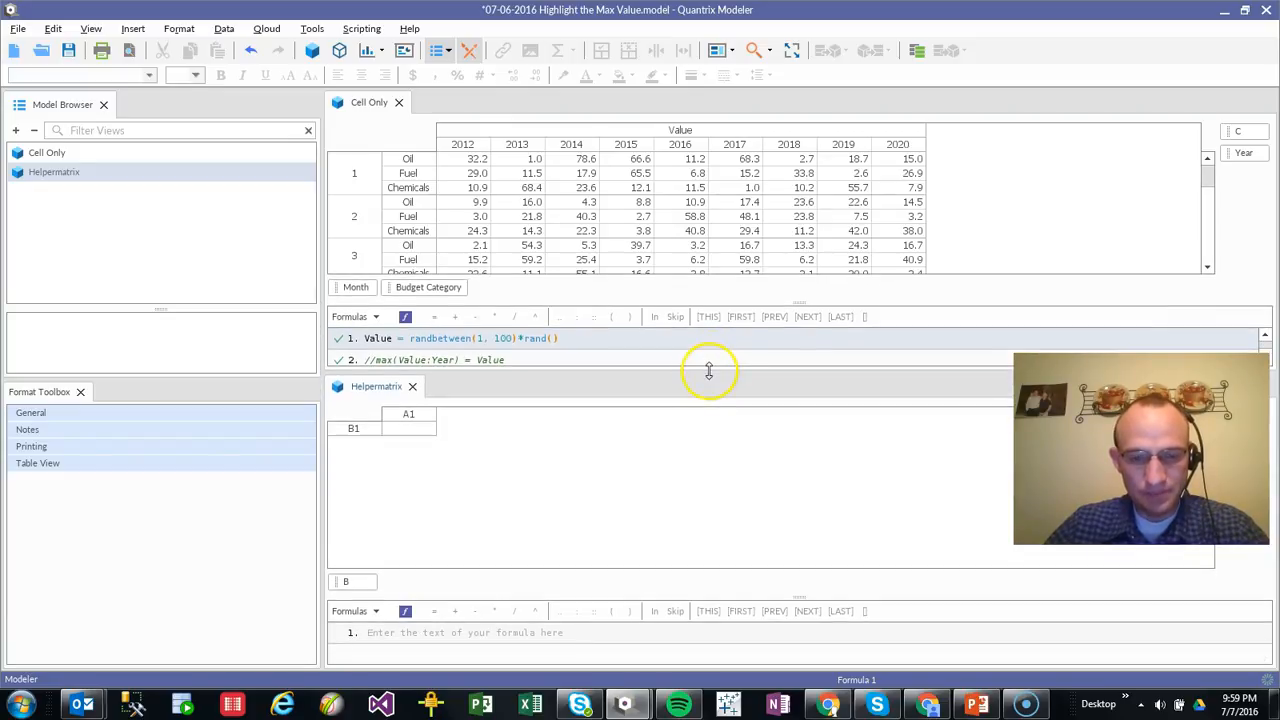
click(492, 359)
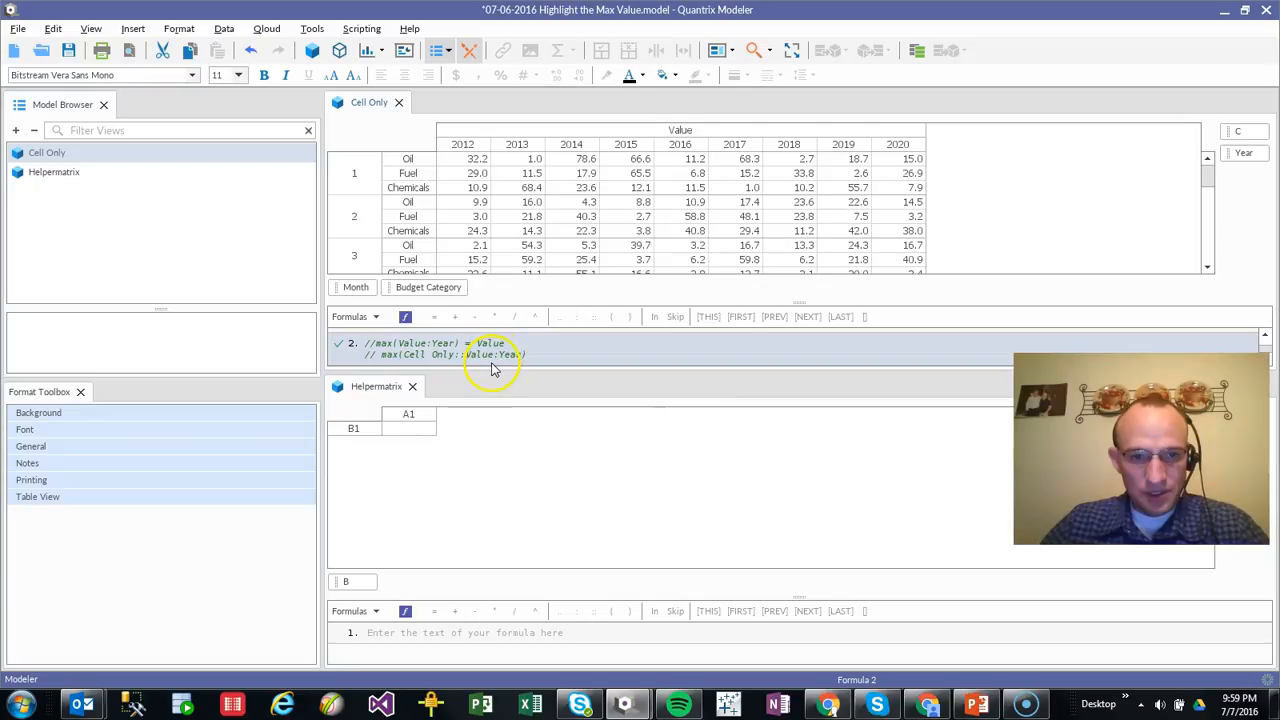
Link the Month, Year and Budget Category categories from Cell Only into Helpermatrix, with Year across the columns
click(395, 515)
drag(347, 297, 366, 590)
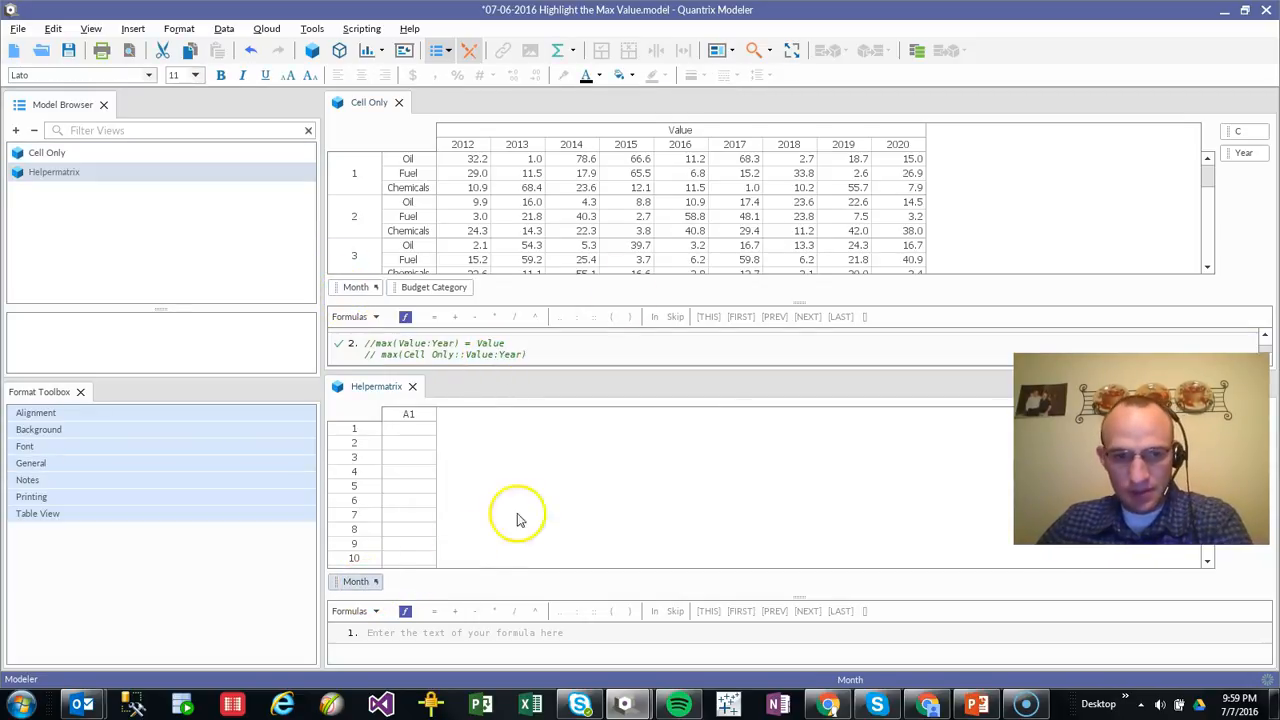
click(1250, 158)
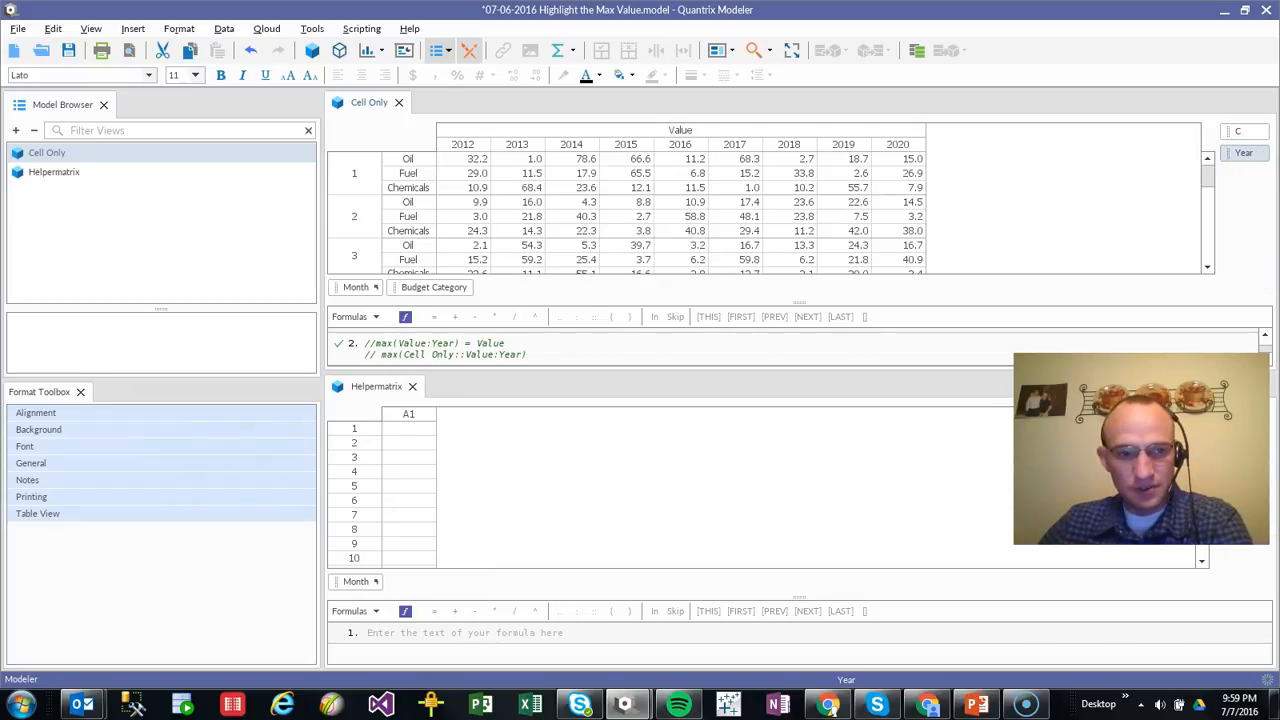
drag(1240, 153, 1212, 476)
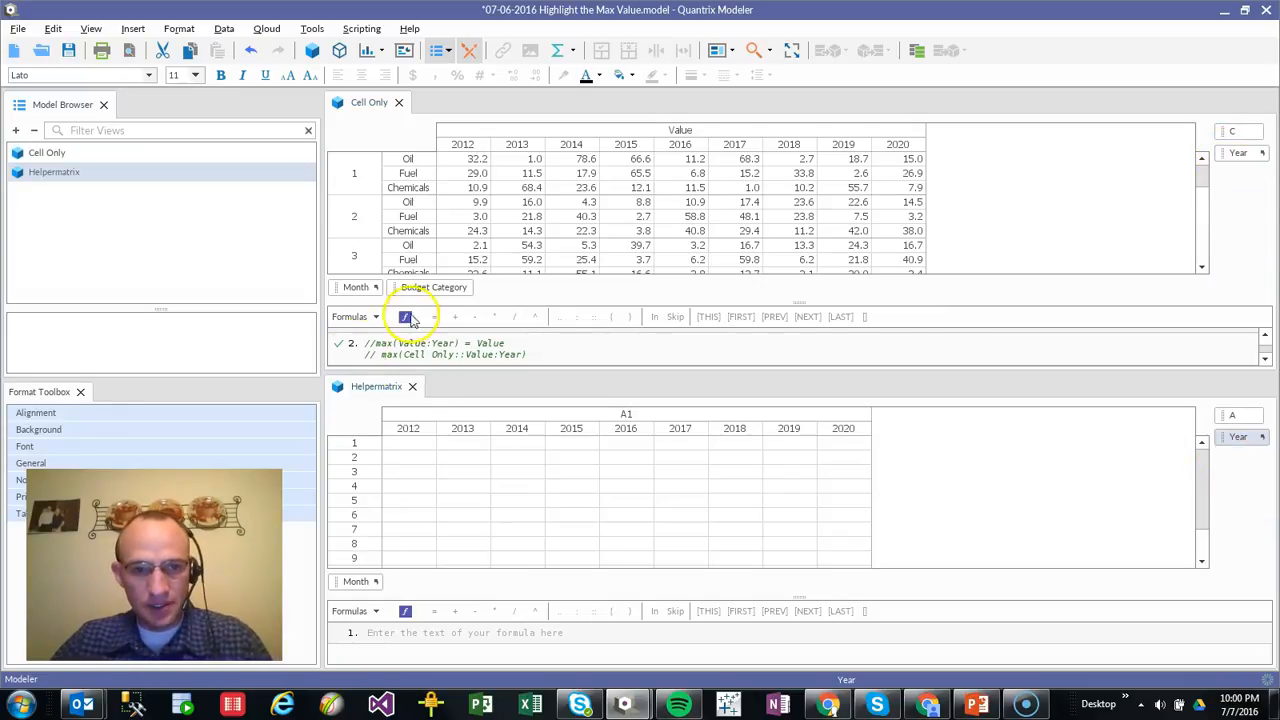
drag(430, 287, 445, 591)
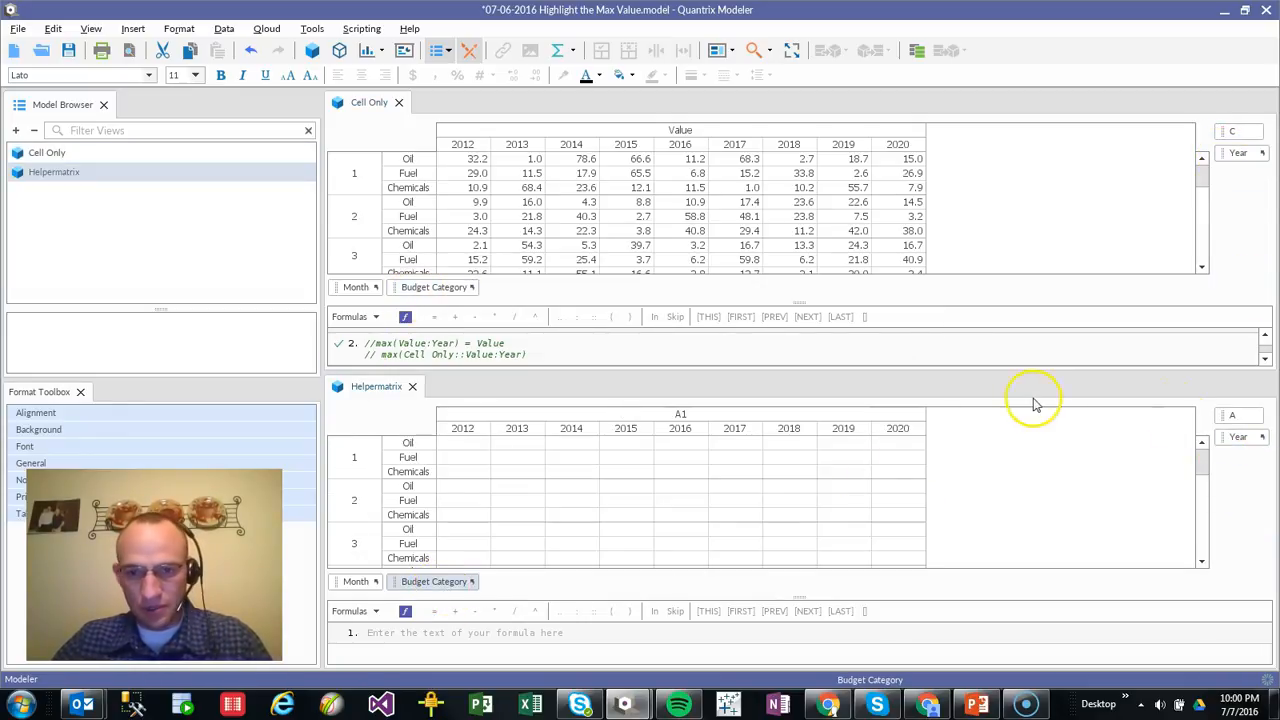
click(654, 421)
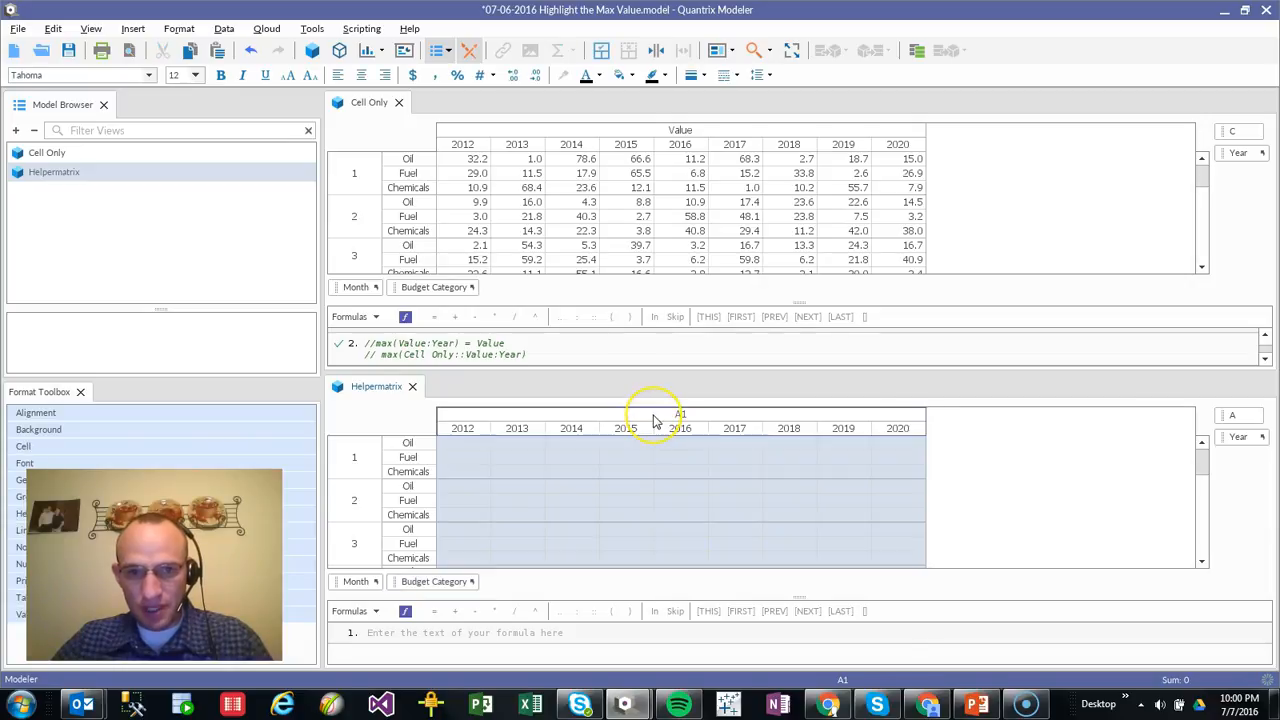
click(654, 414)
text(Va)
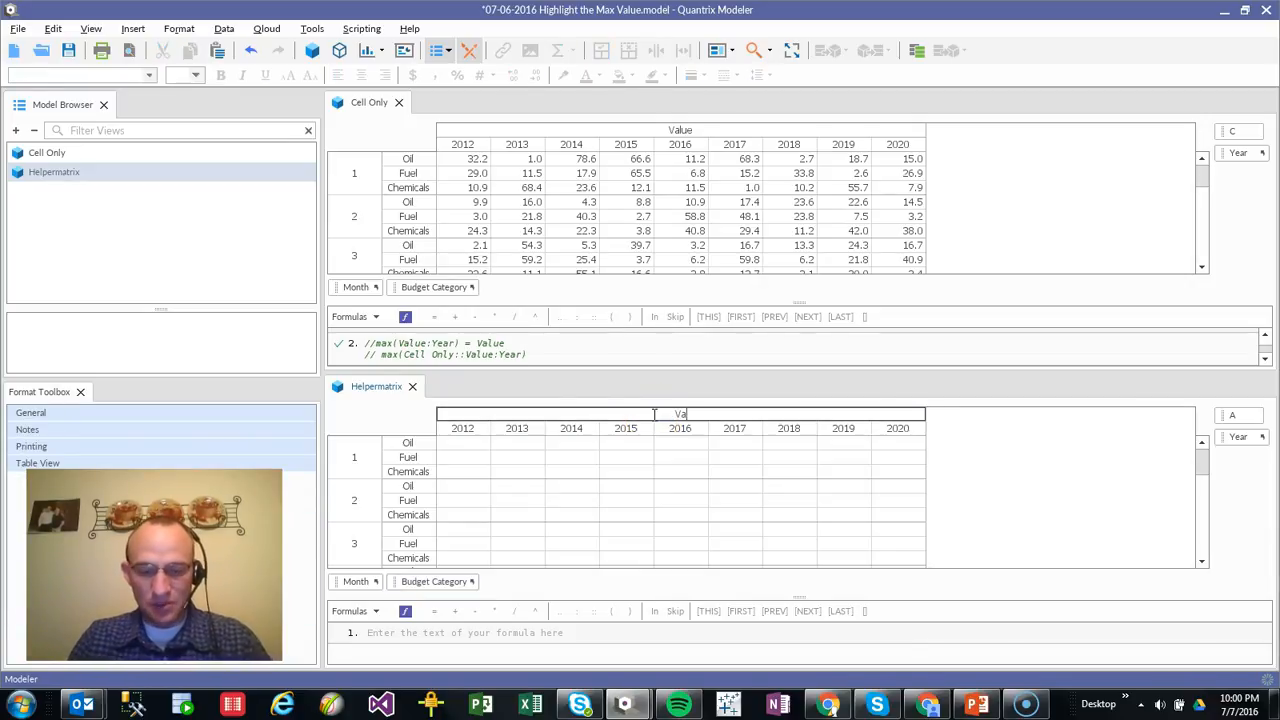
key(Escape)
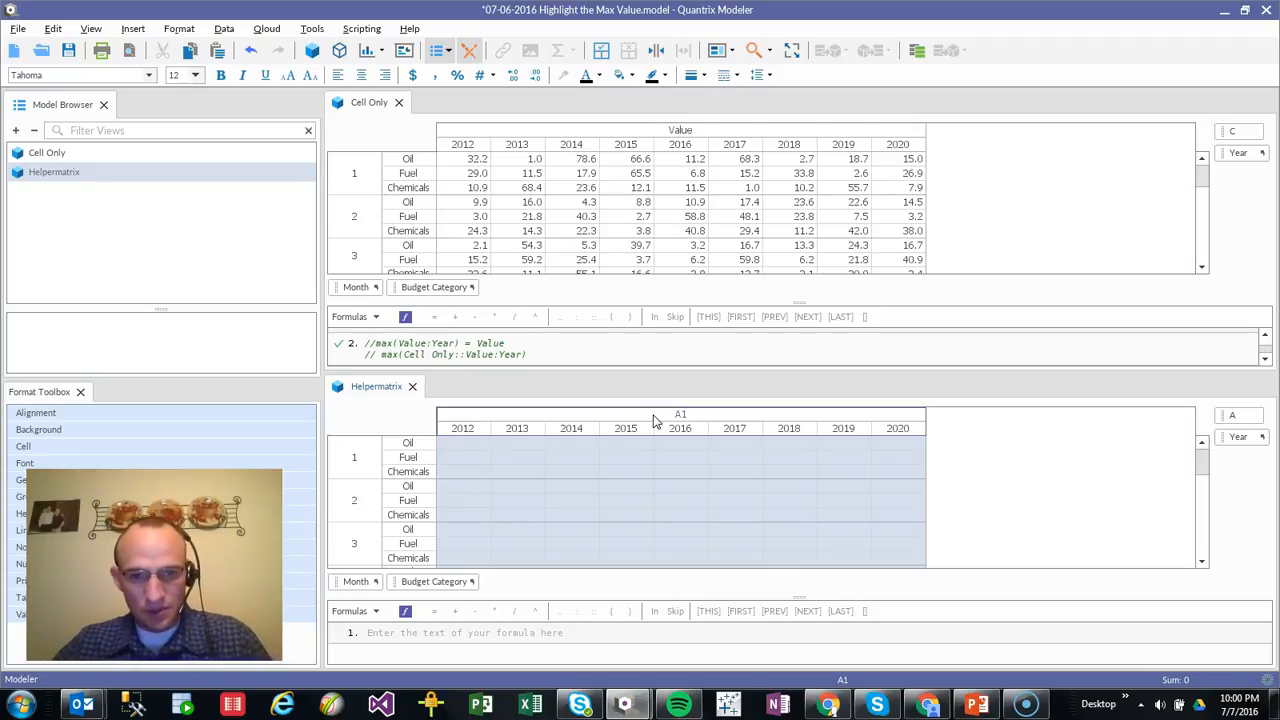
Add the Helpermatrix formula A1 = max(Cell Only::Value:Year)
text(= )
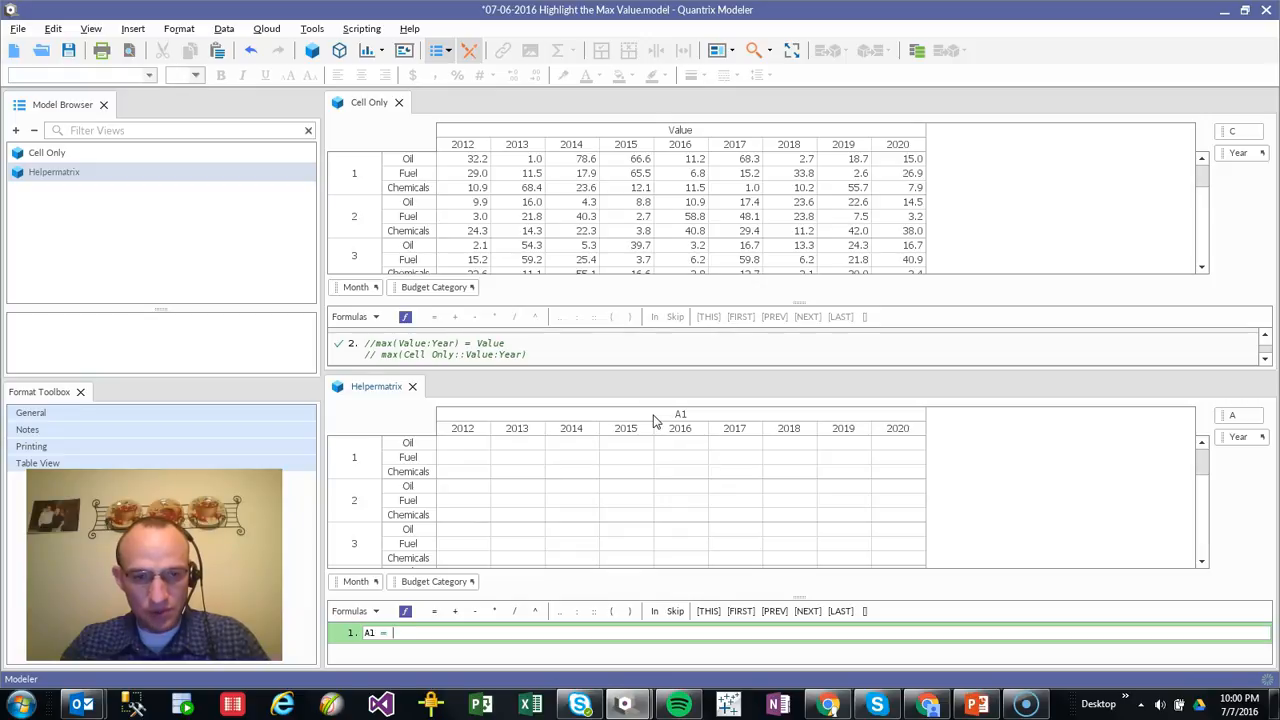
text(max()
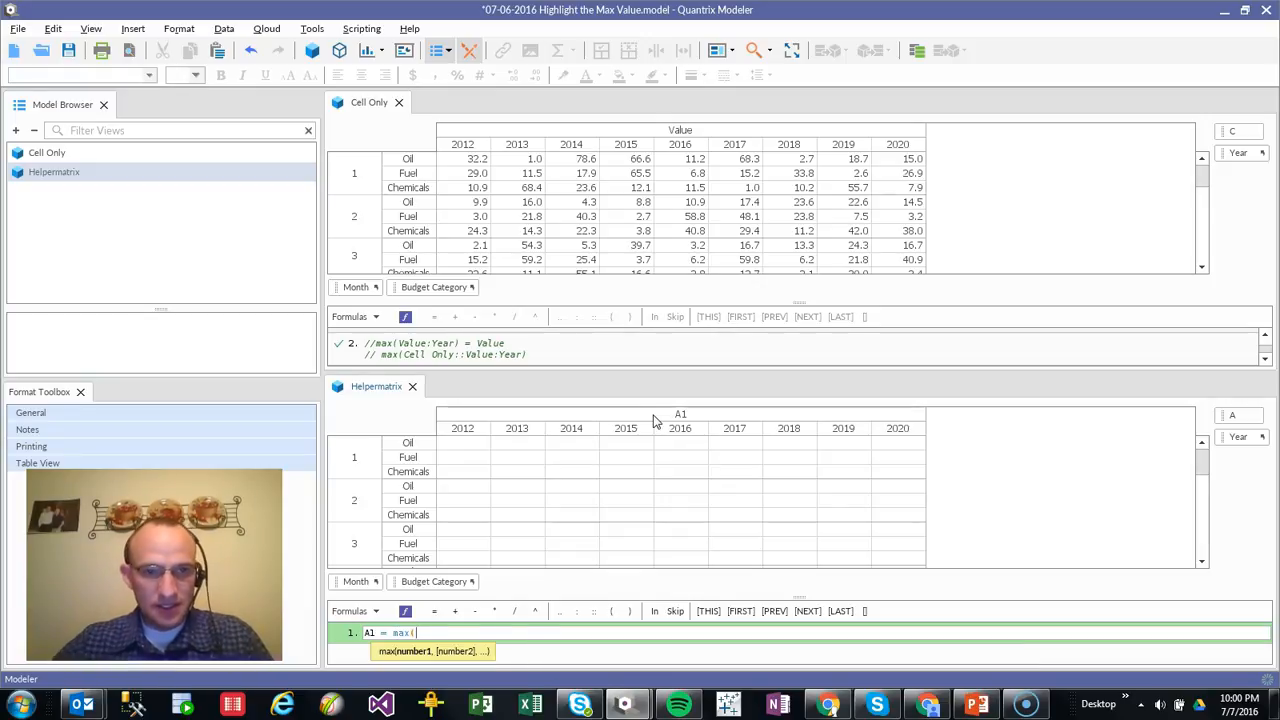
click(530, 137)
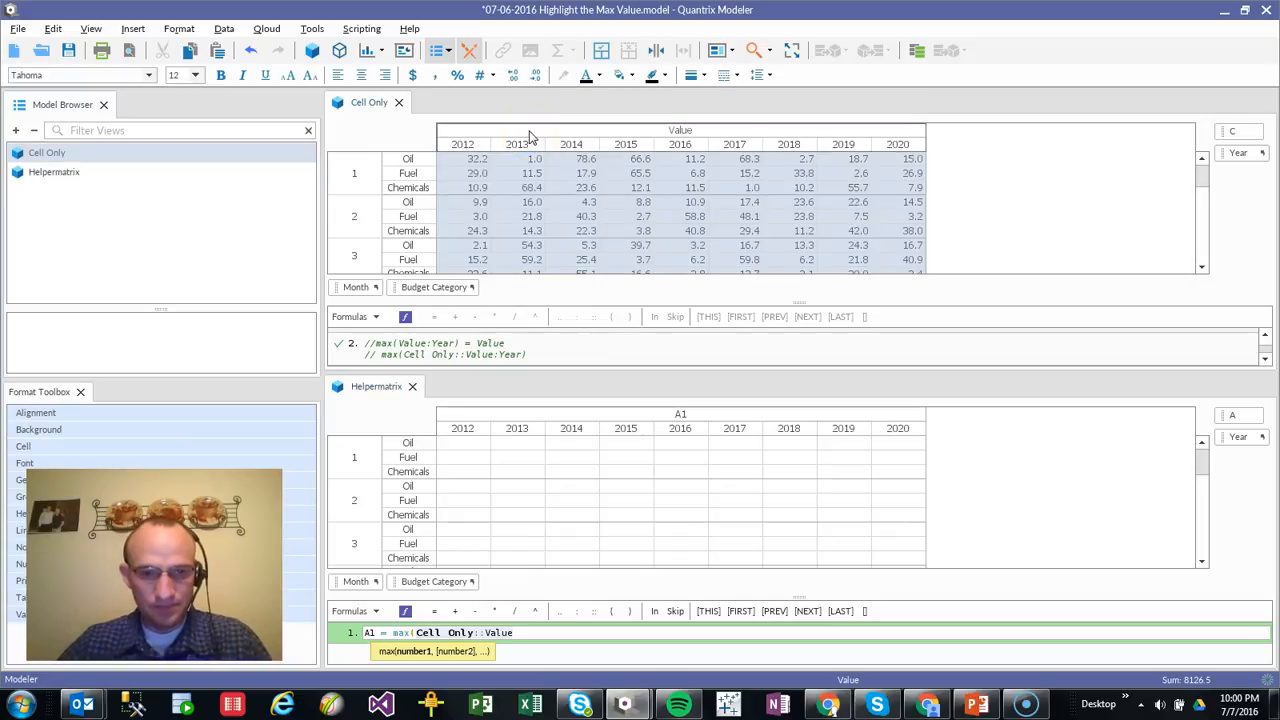
text(:year))
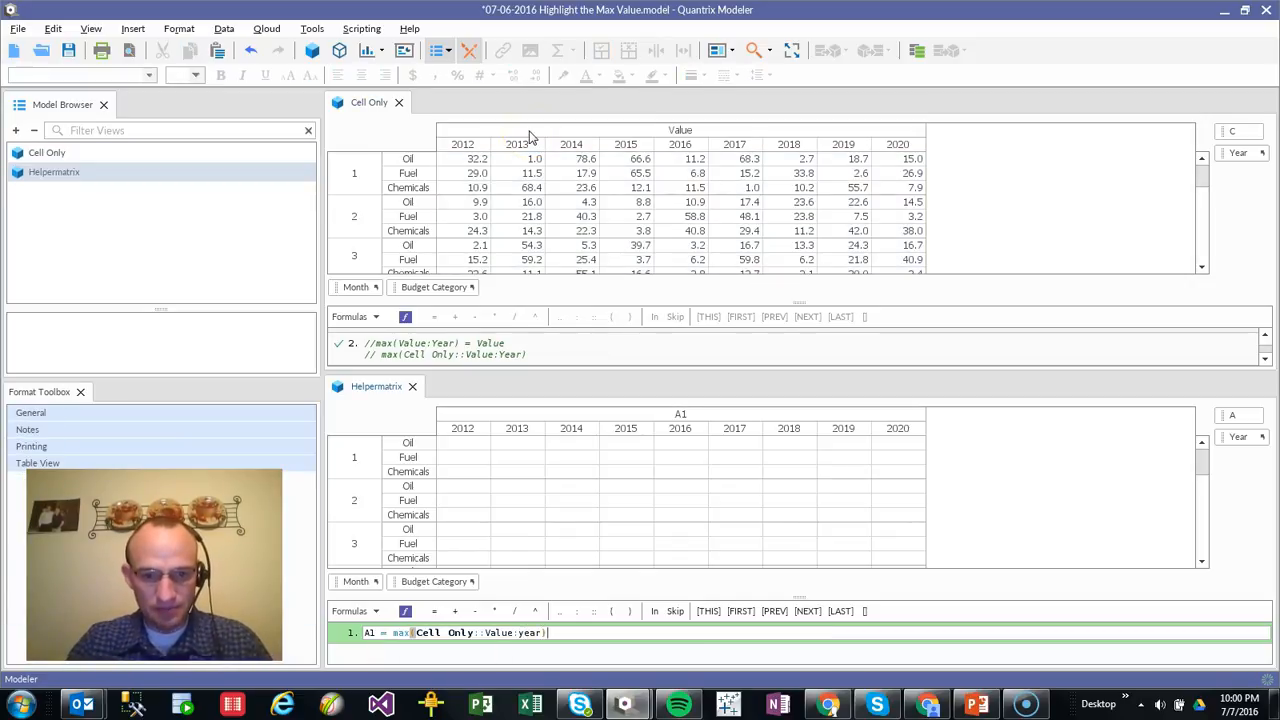
key(Return)
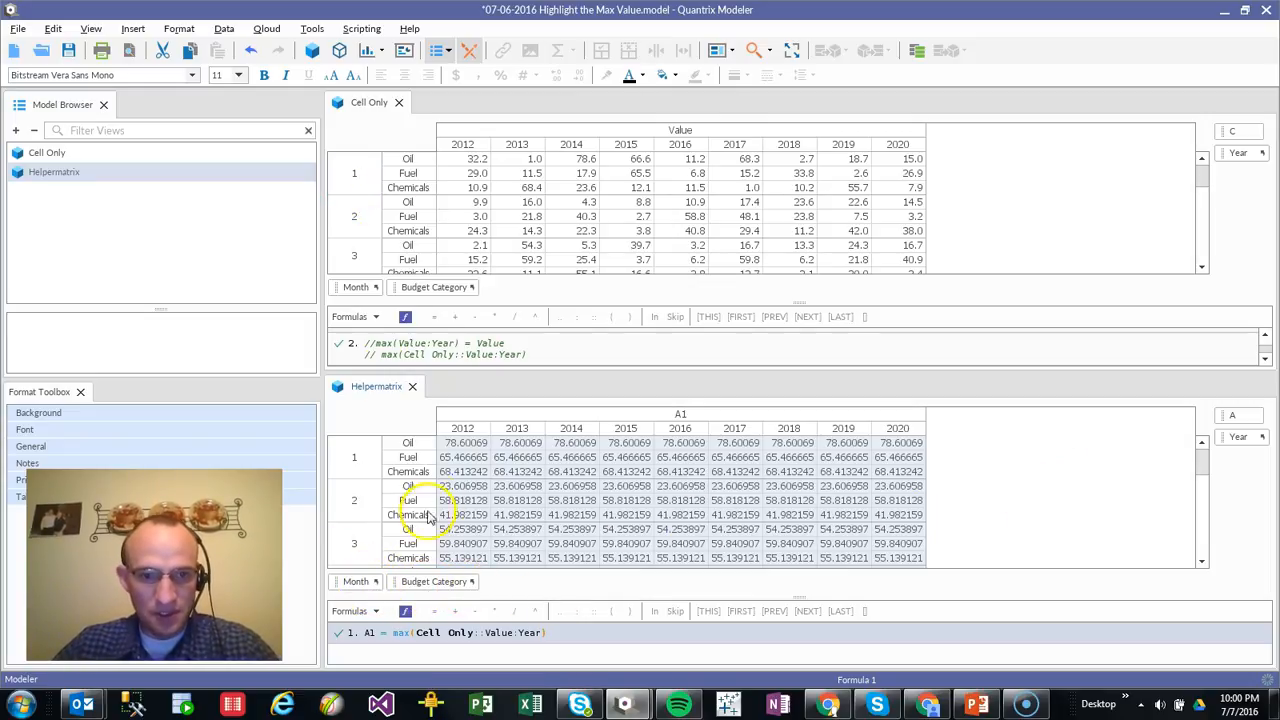
Compare the month 4 Chemicals maximum in Helpermatrix with the yearly values of the same row in Cell Only
scroll(507, 535, down, 1)
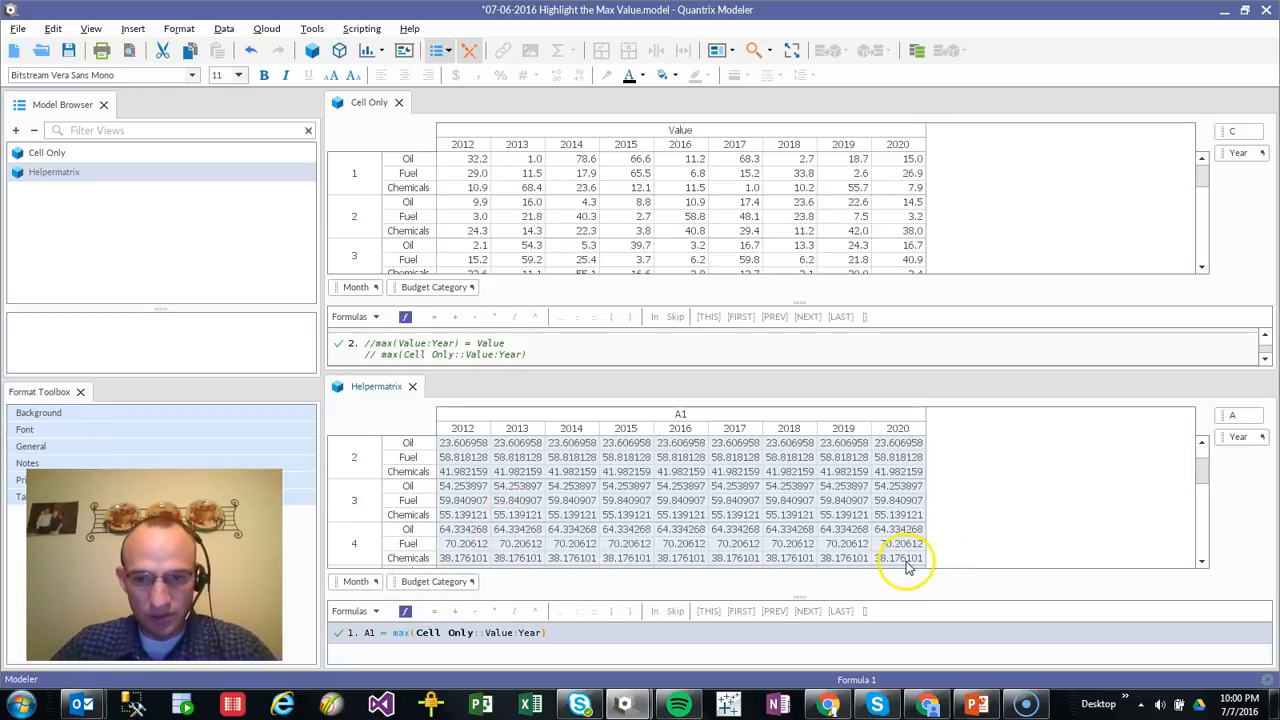
click(857, 262)
scroll(862, 268, down, 1)
scroll(864, 270, down, 1)
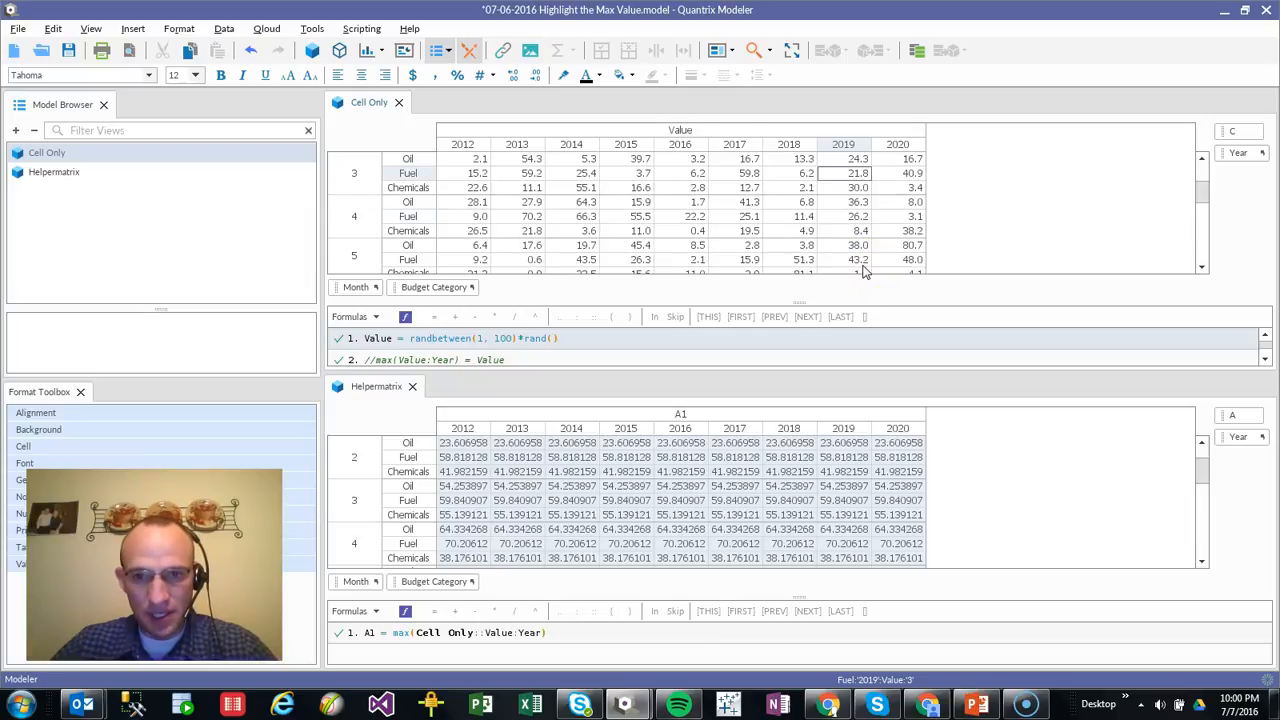
click(914, 231)
click(465, 558)
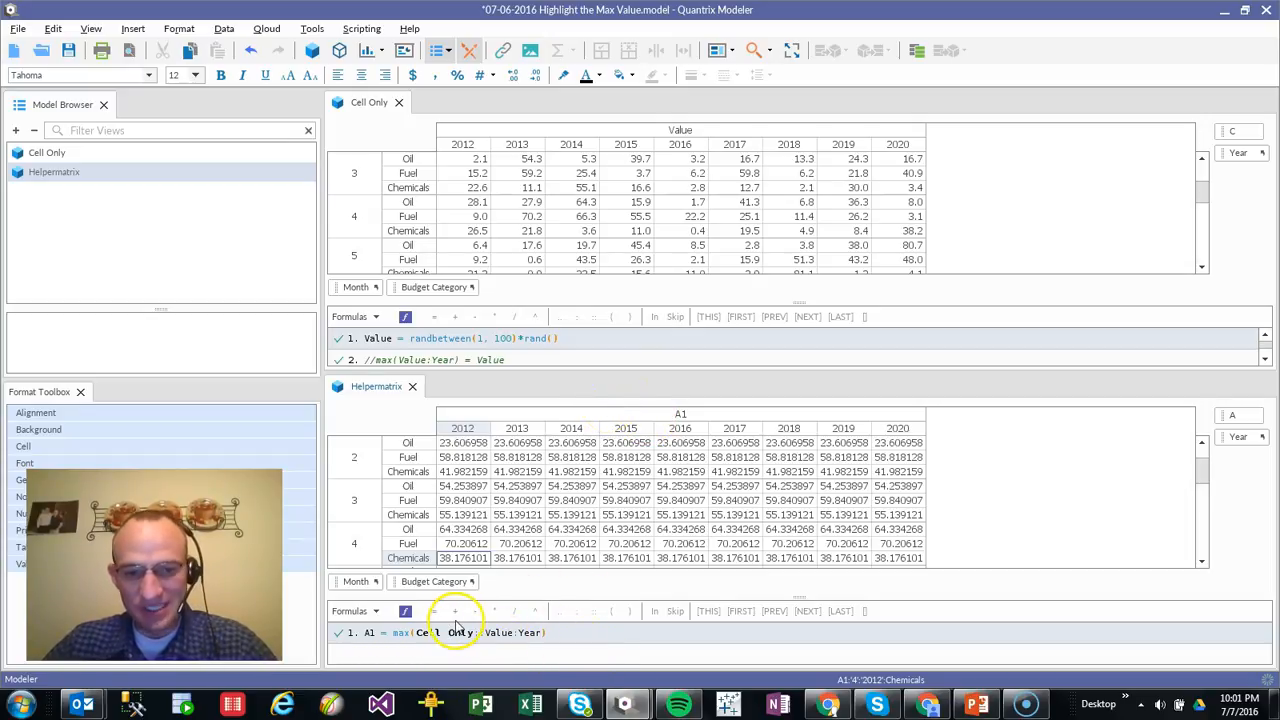
Start a conditional format on the Value item of Cell Only and give it a light green fill
click(509, 130)
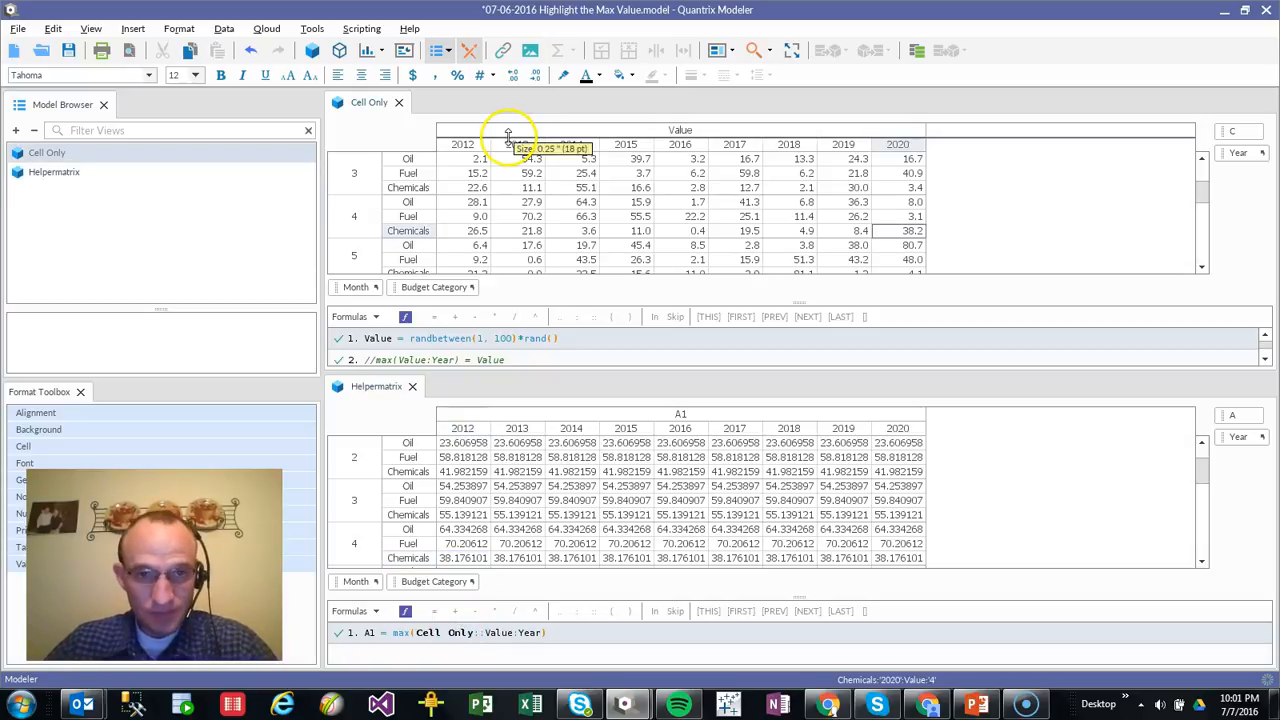
right_click(510, 142)
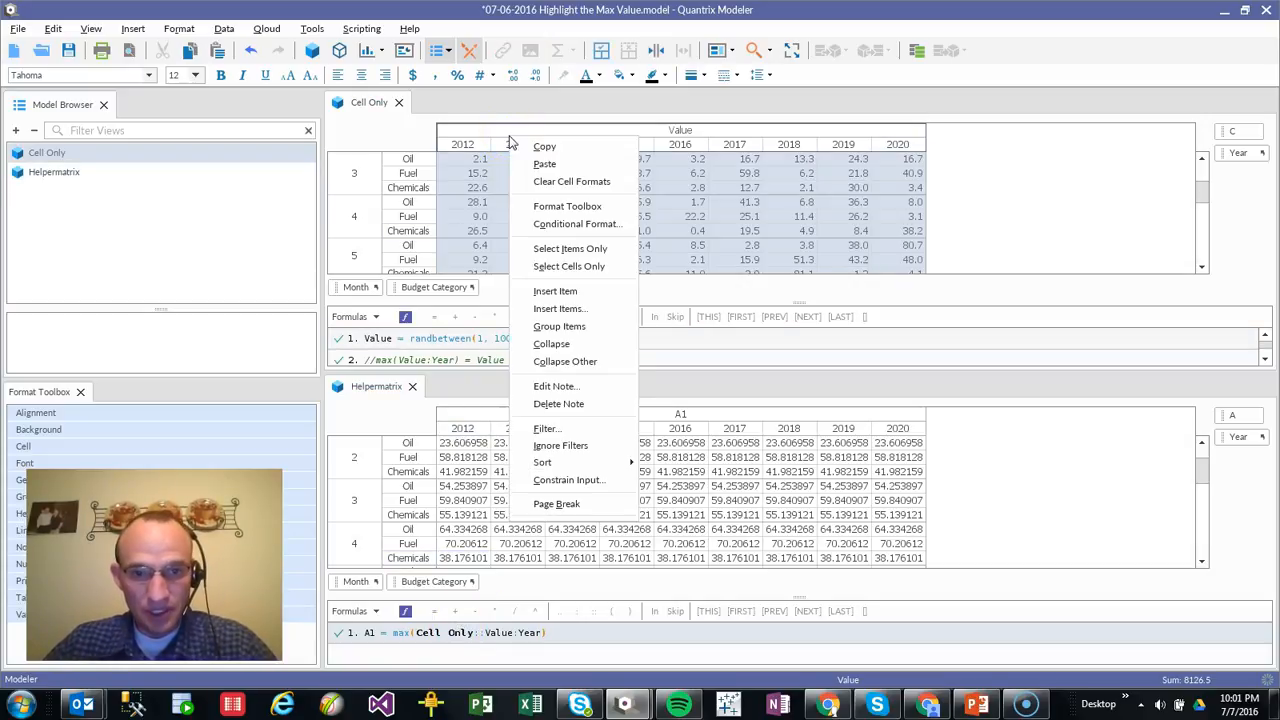
click(560, 228)
drag(672, 212, 907, 189)
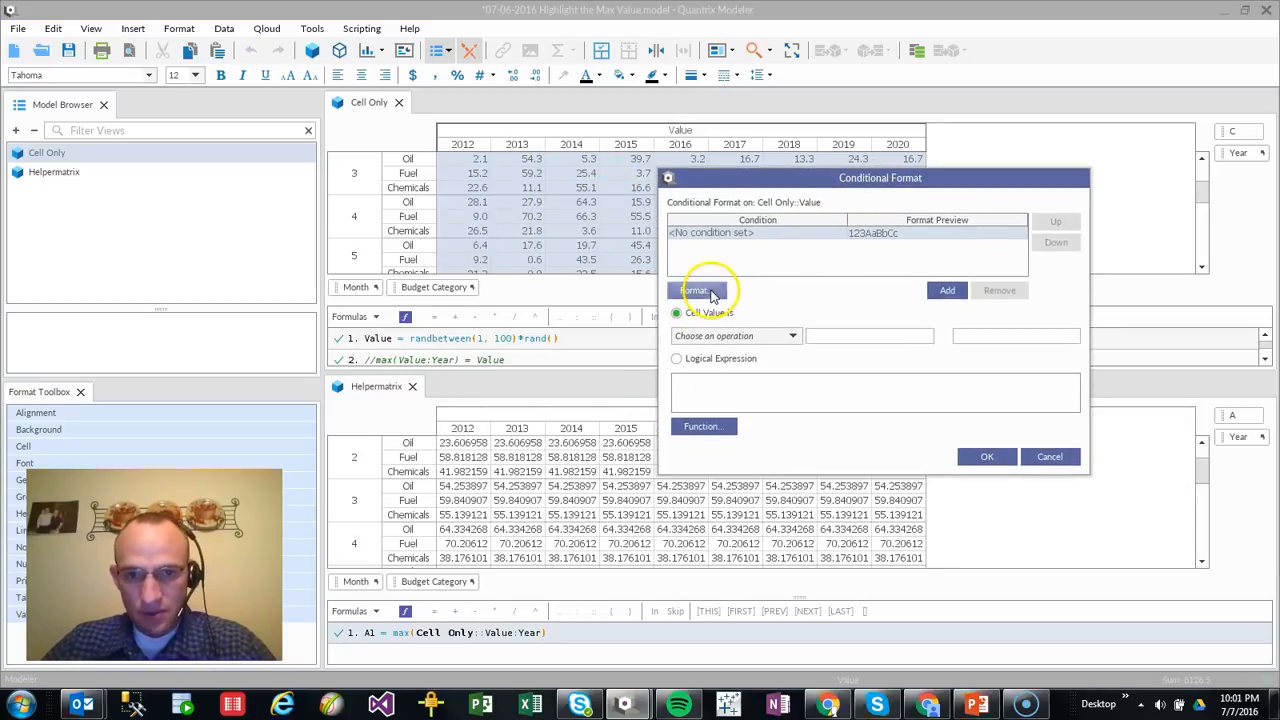
click(712, 293)
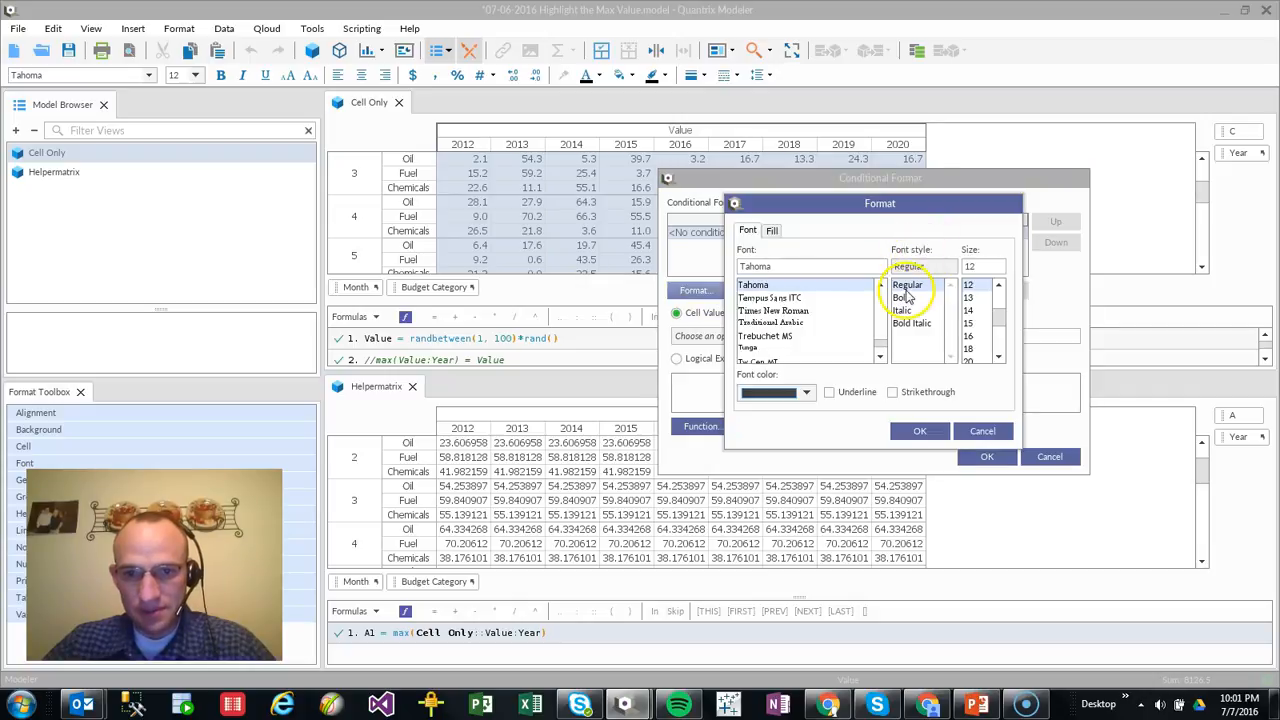
click(781, 234)
click(830, 269)
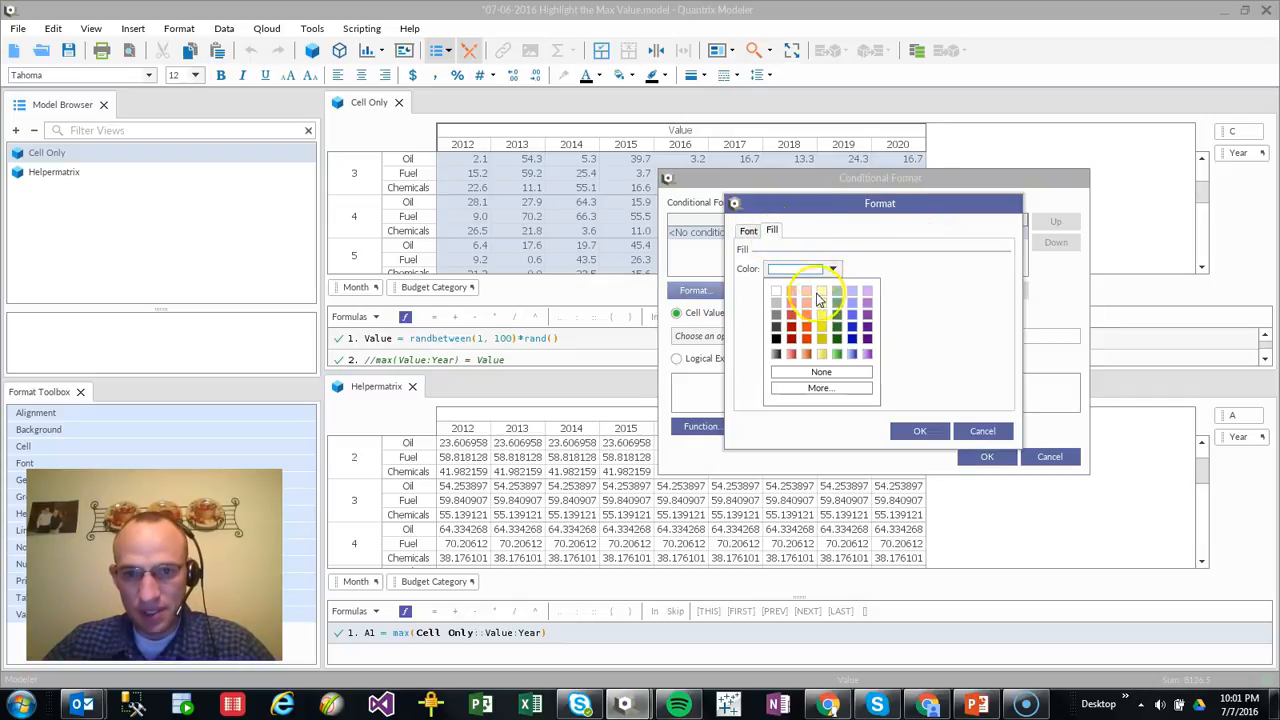
click(846, 290)
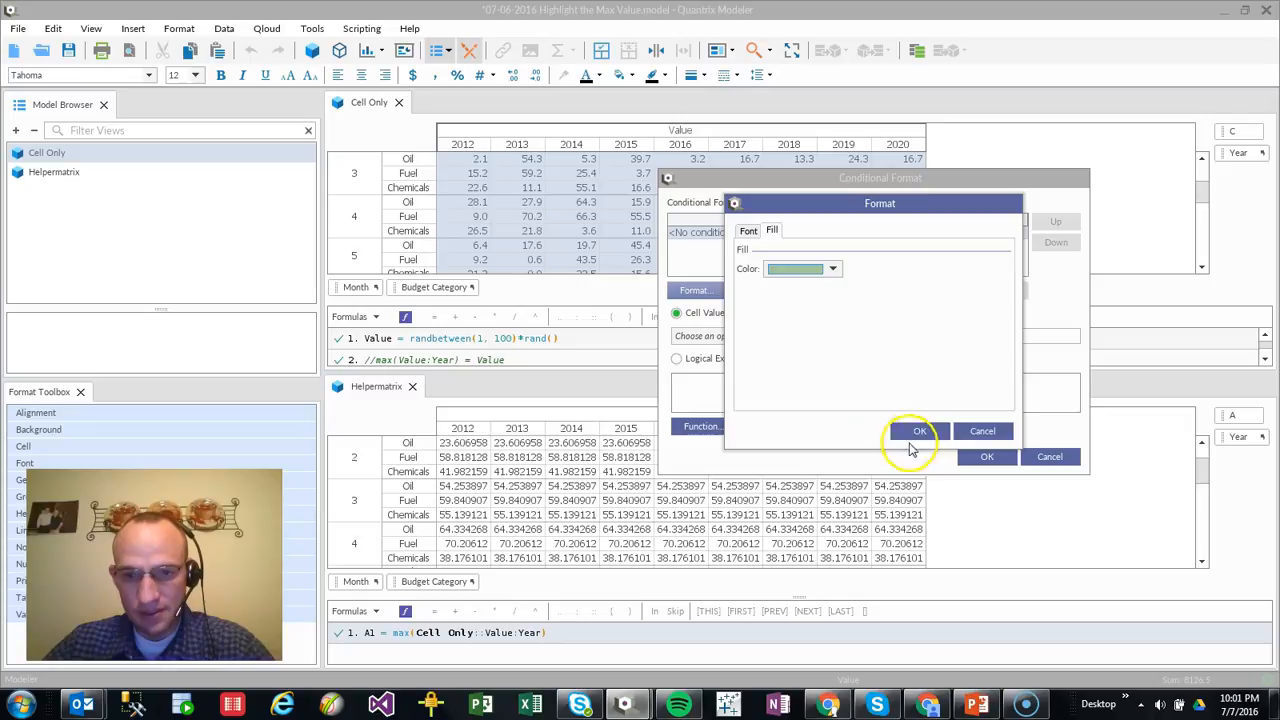
click(920, 430)
Set the conditional format's logical expression to max(Value:year) = value, apply it to Cell Only, and check the highlighted cells
click(677, 358)
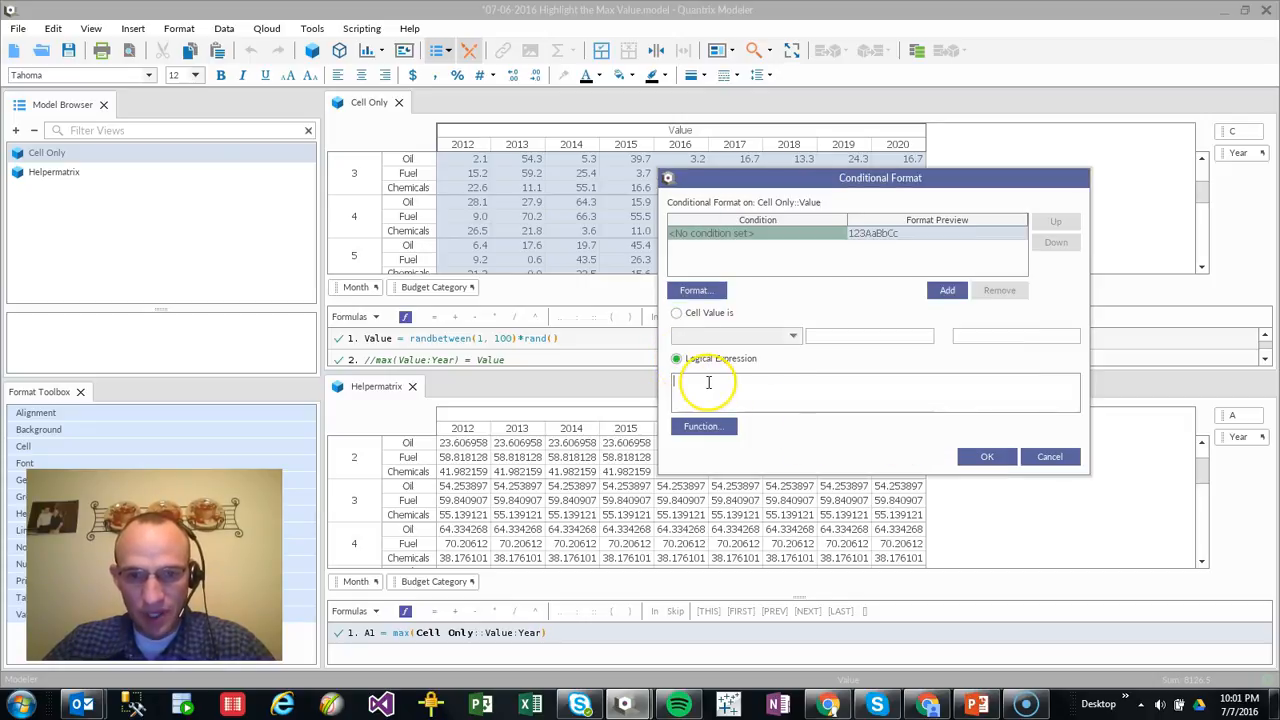
text(ma)
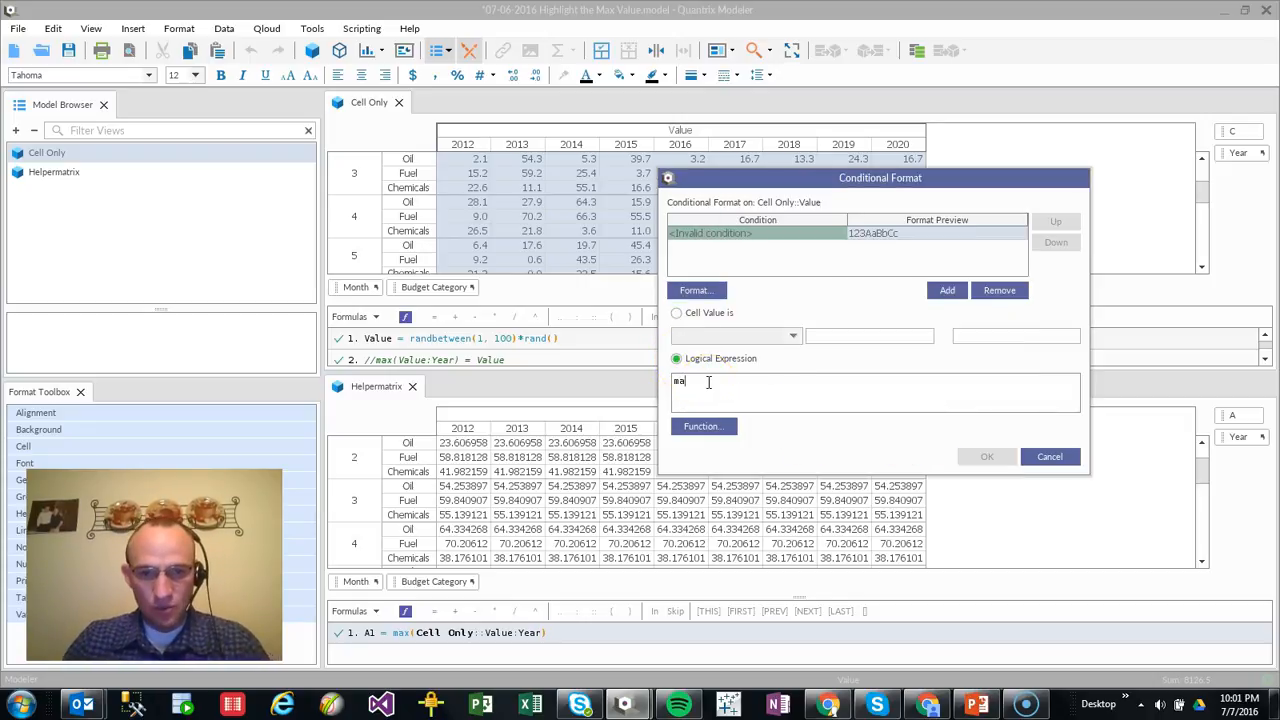
text(x()
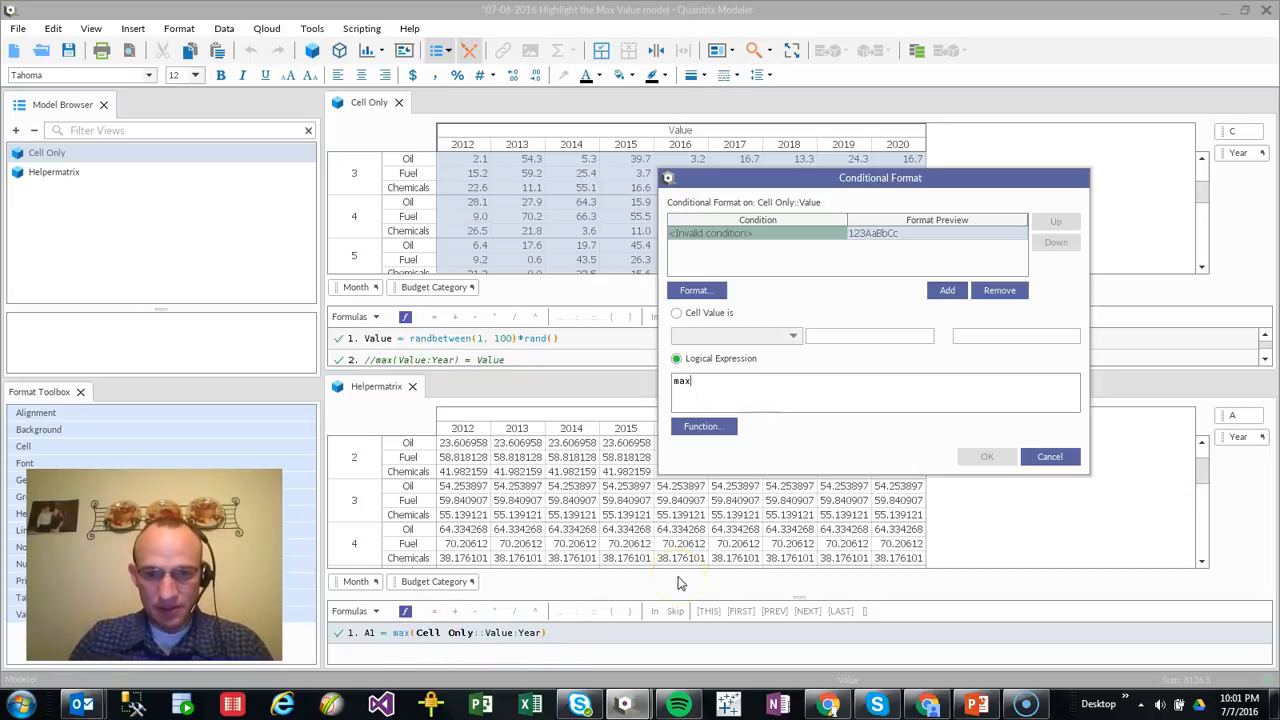
text(Value:year)
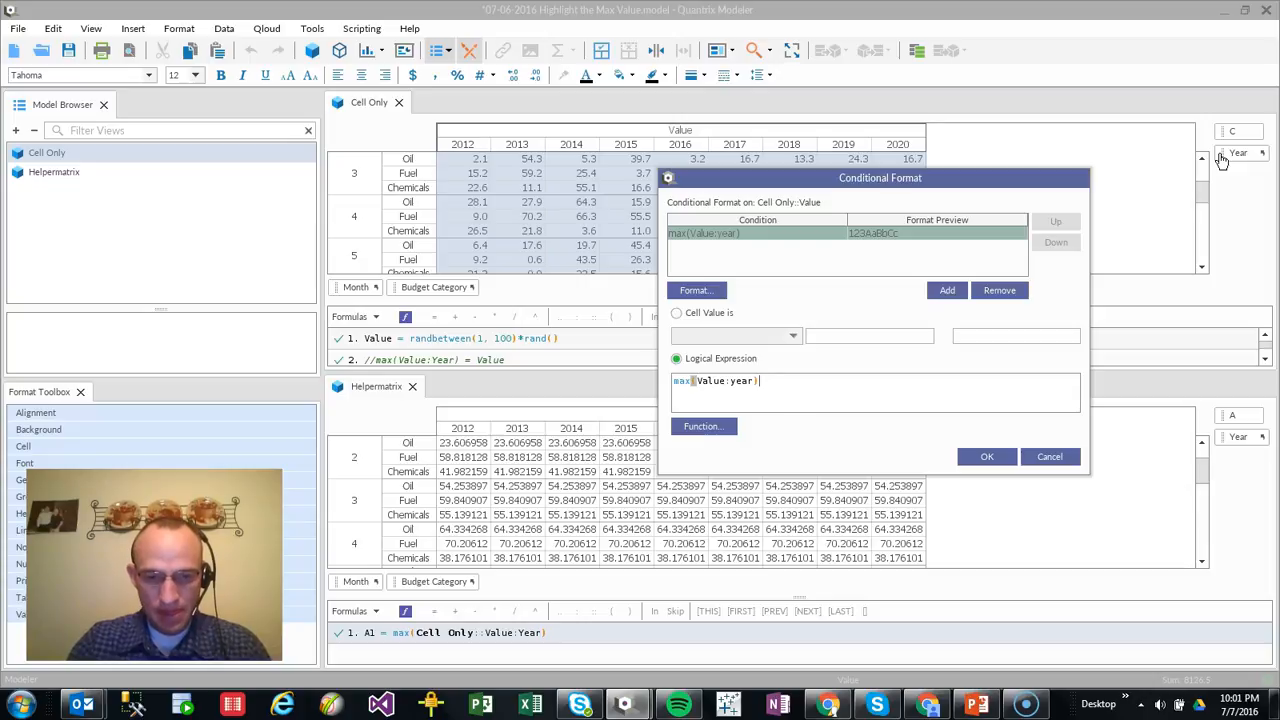
text(= value)
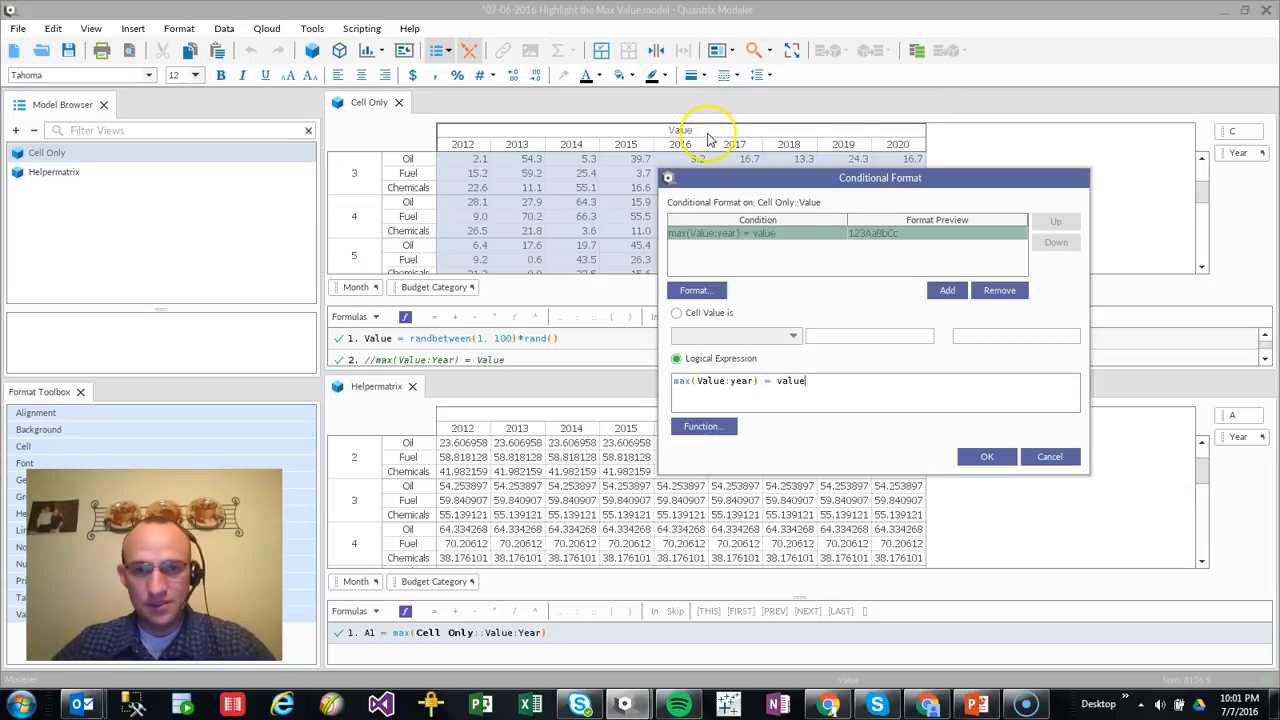
click(986, 456)
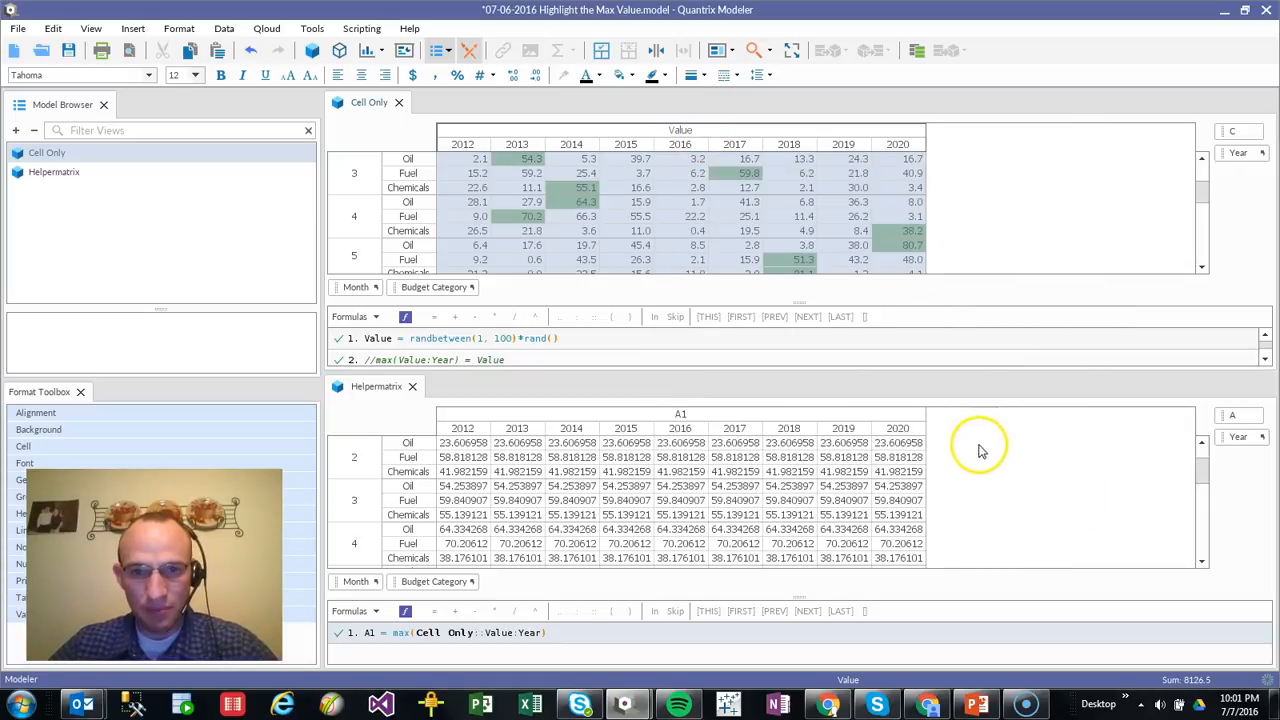
click(906, 232)
scroll(850, 229, up, 2)
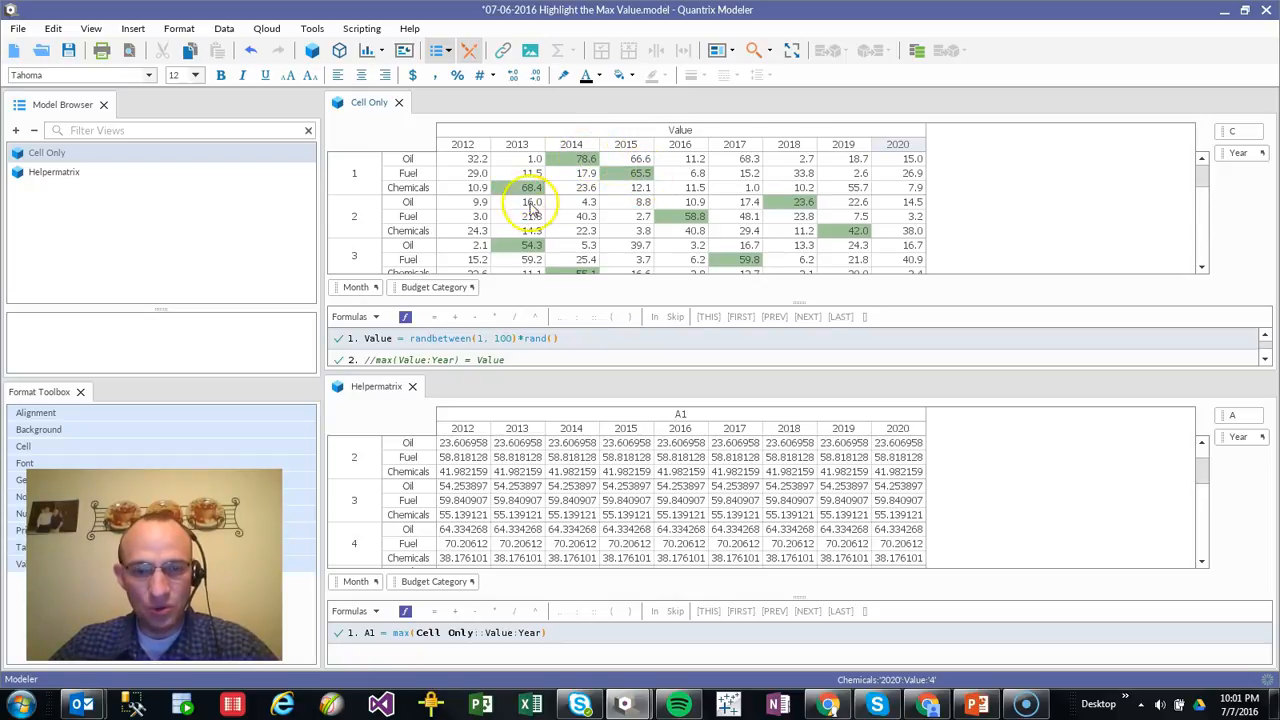
Delete the Helpermatrix from the model and look over the row maximum highlighting in Cell Only
click(53, 174)
key(Delete)
click(645, 230)
scroll(651, 234, down, 2)
scroll(651, 243, up, 2)
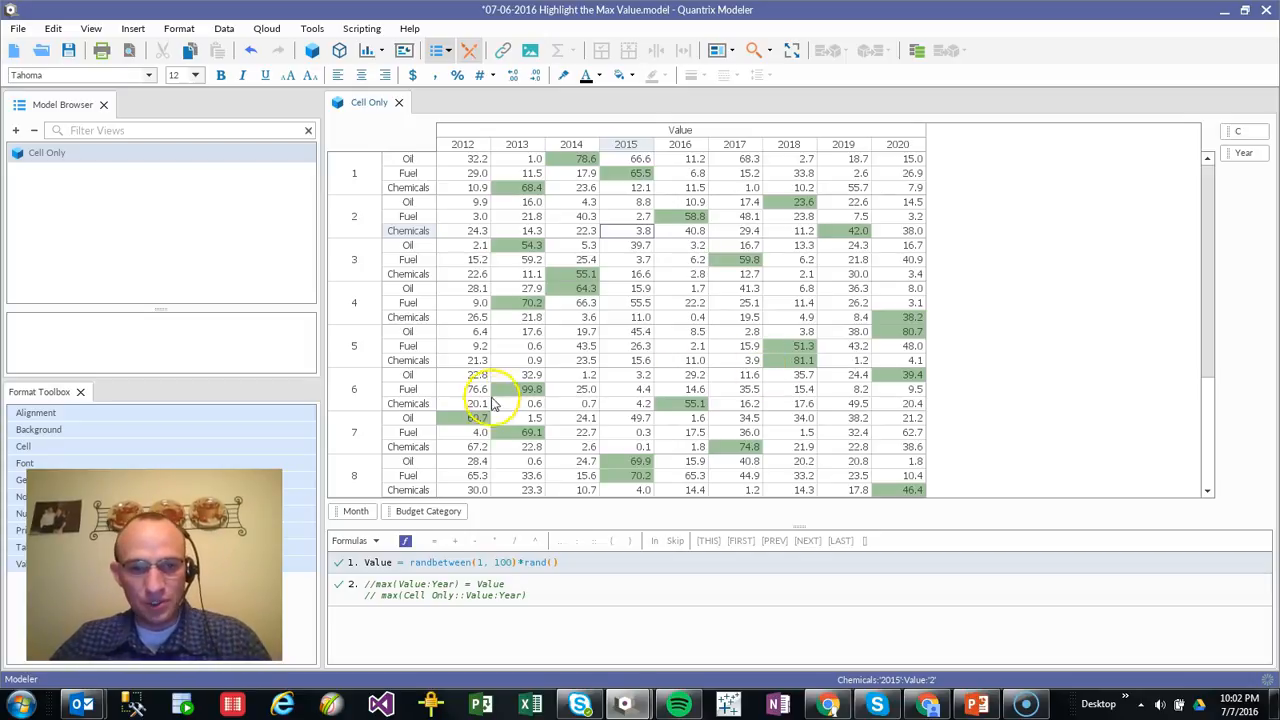
Switch to the QuantrixAuthorityOfficial2.pptx presentation in PowerPoint and show the contact slide
key(alt+Tab)
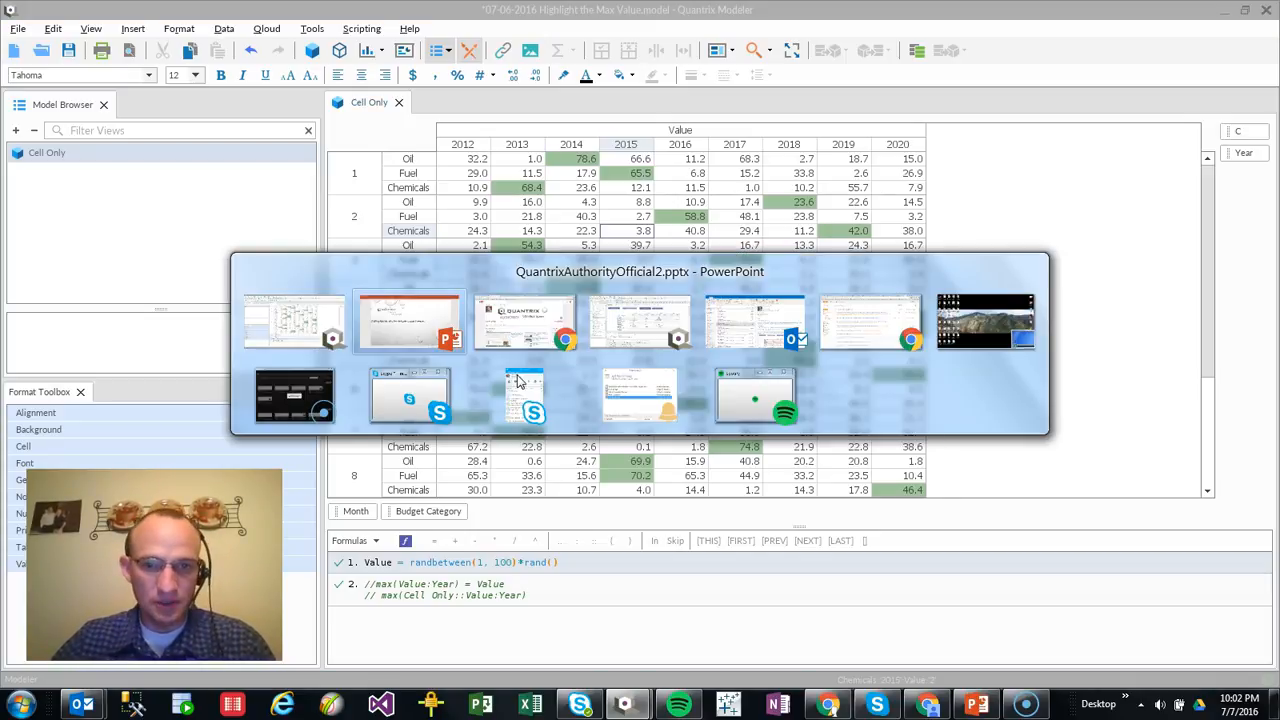
scroll(524, 387, down, 1)
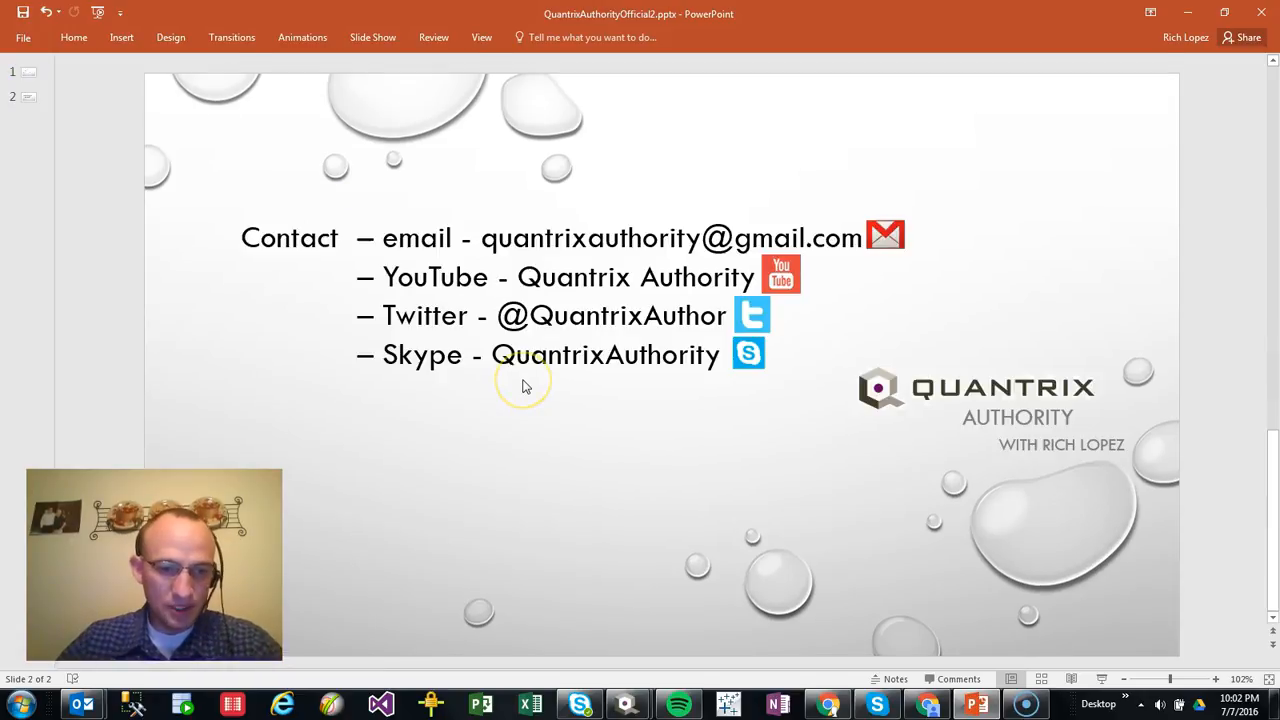